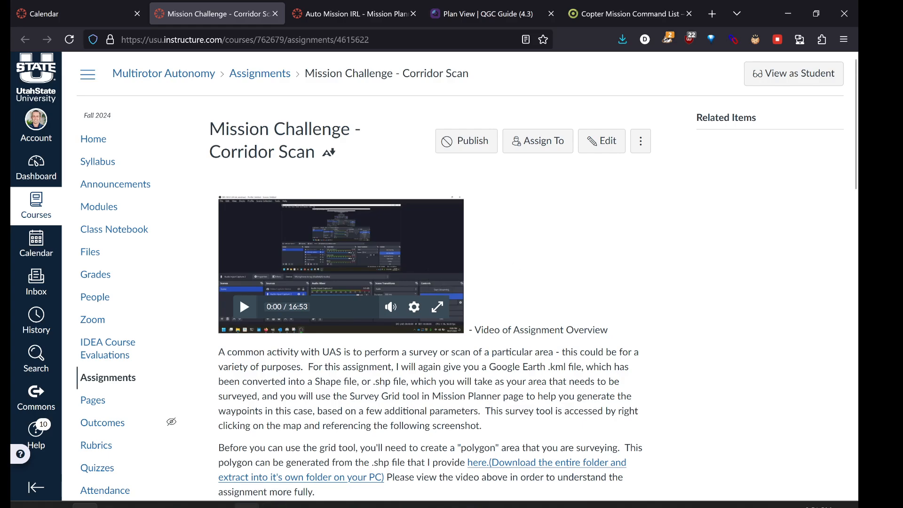
Switch to QGroundControl's mission plan and show the fields around the farm road
mouse_move(246, 506)
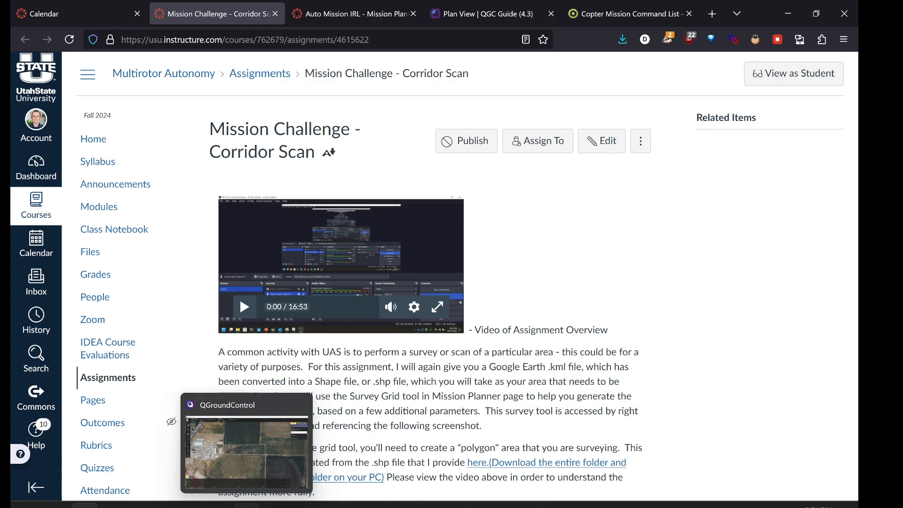
left_click(246, 506)
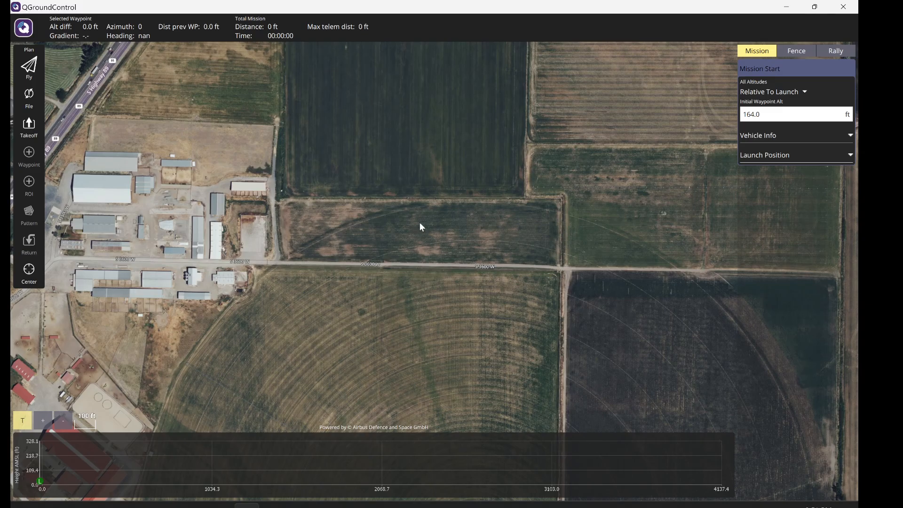
left_click_drag(373, 208, 414, 159)
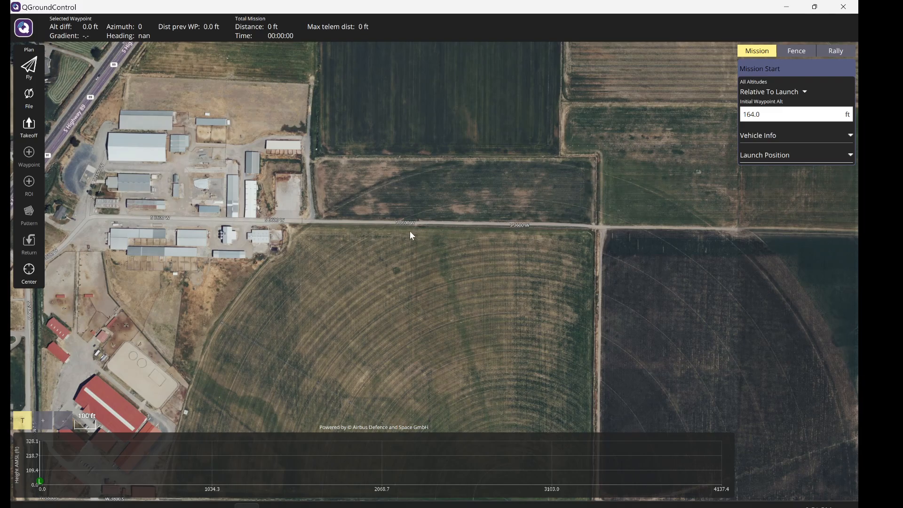
left_click_drag(513, 261, 462, 220)
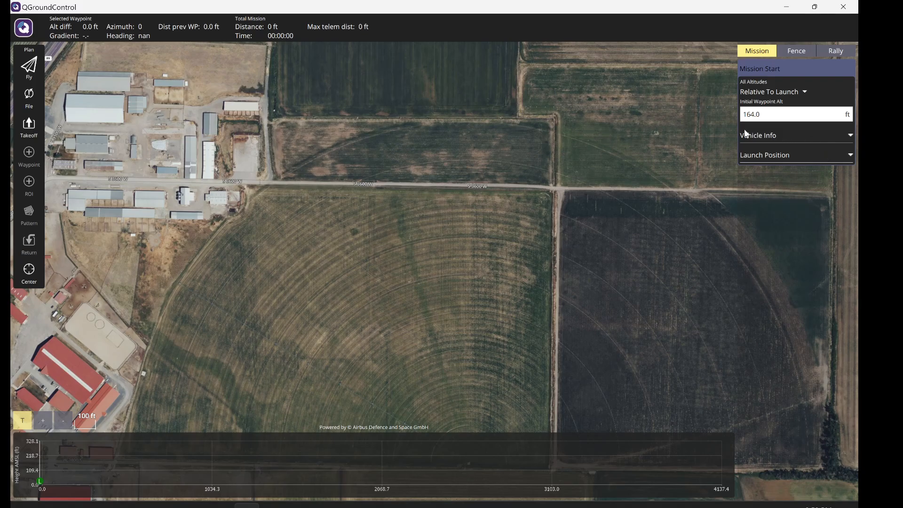
Look at the Fly view, return to the mission plan and expand the mission's Vehicle Info
left_click(28, 66)
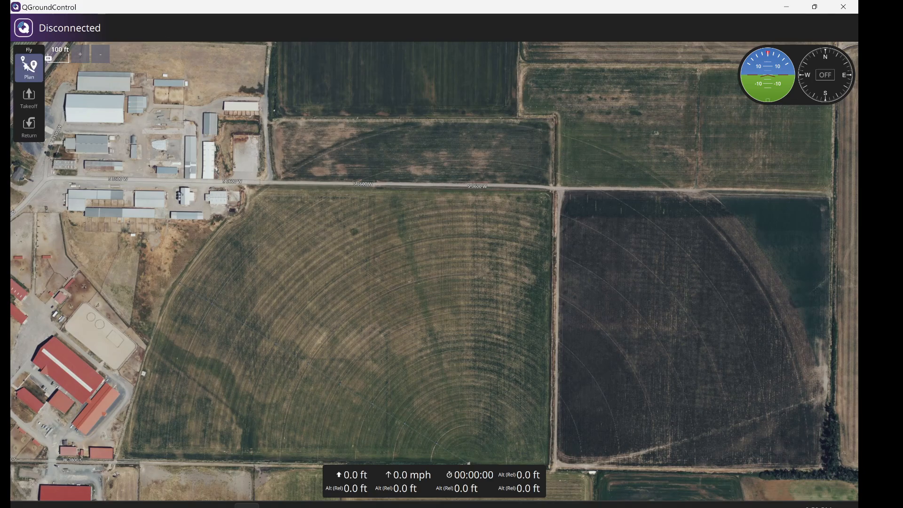
left_click(29, 65)
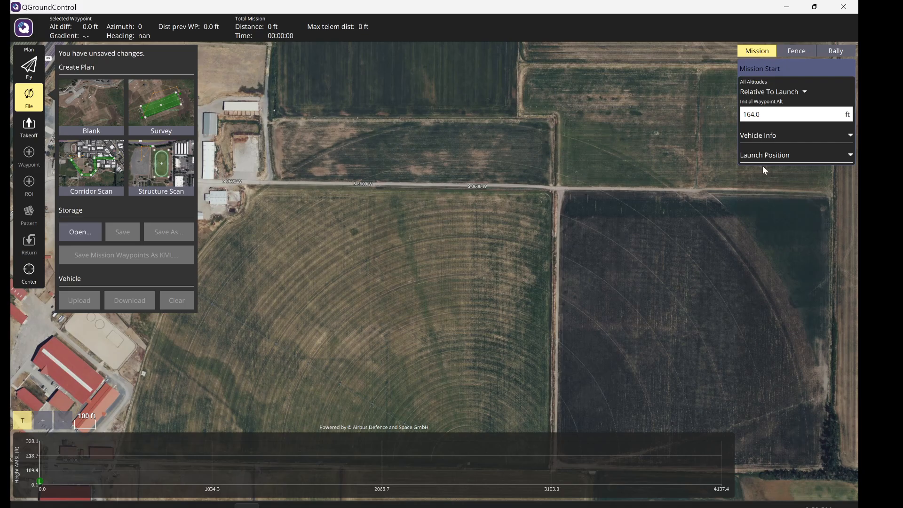
left_click(786, 133)
left_click(785, 133)
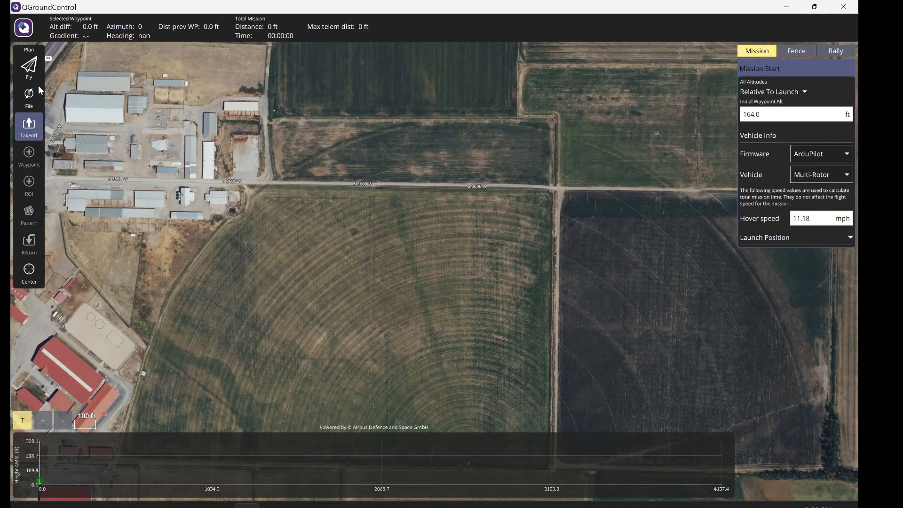
Create a Corridor Scan plan and place its takeoff point at the road junction east of the farm buildings
left_click(27, 98)
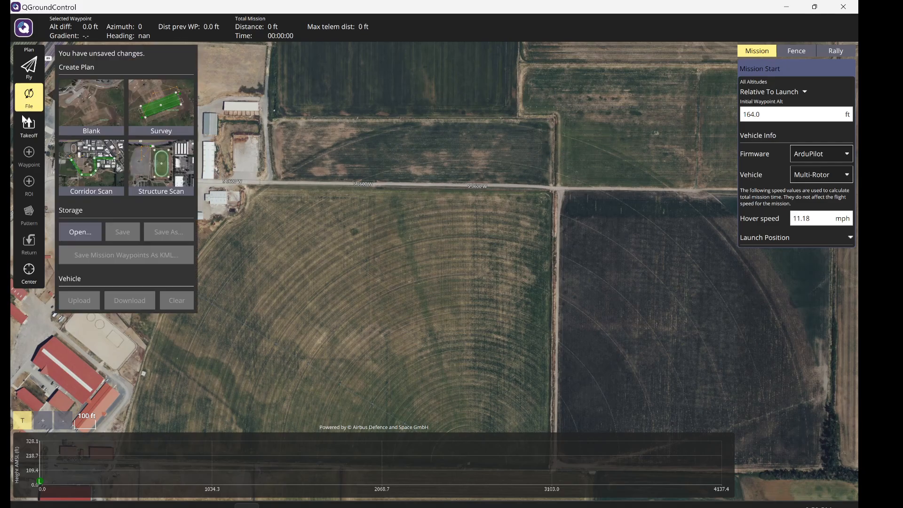
left_click(101, 174)
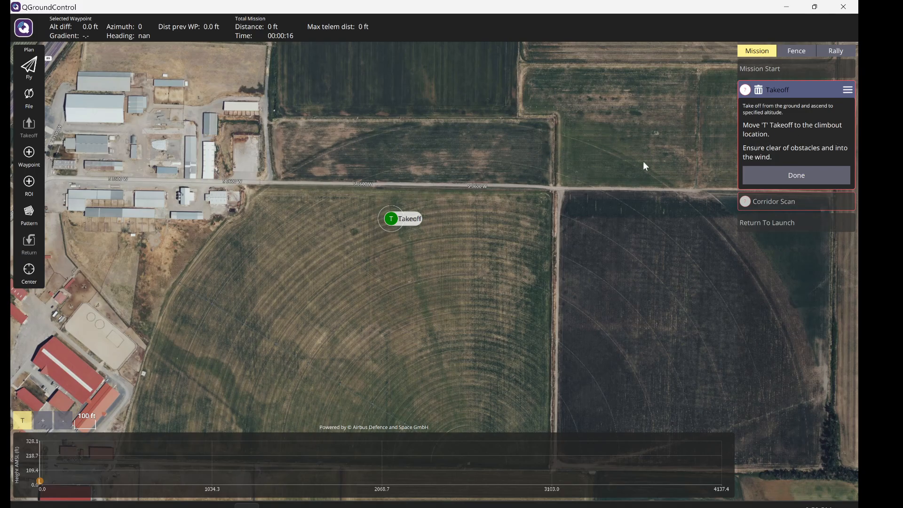
mouse_move(398, 219)
left_mouse_down()
mouse_move(299, 182)
mouse_move(271, 182)
left_mouse_up()
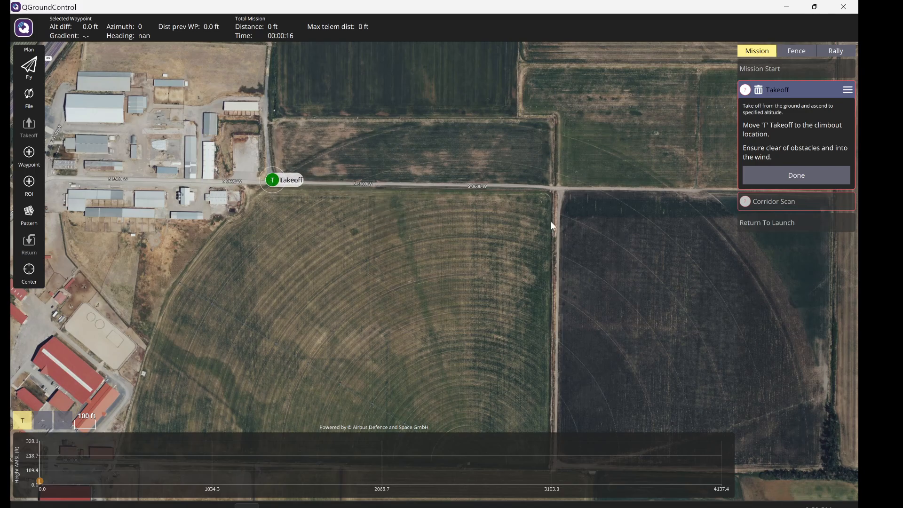
left_click(783, 175)
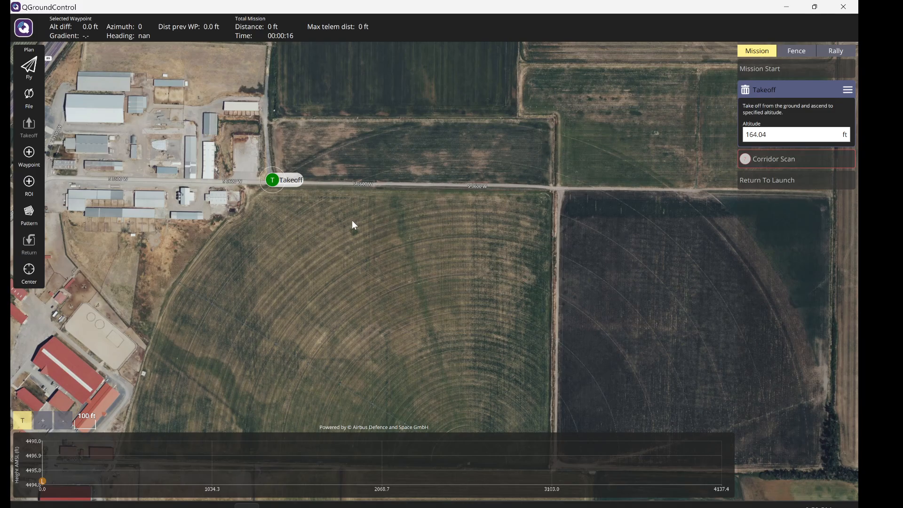
Try a basic corridor polyline bent into two segments across the circular field, and delete that corridor scan
left_click(776, 161)
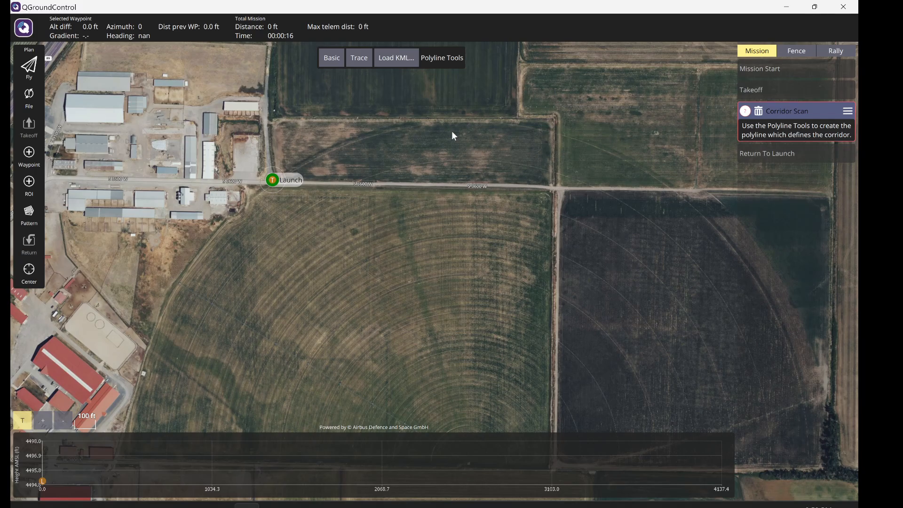
left_click(332, 57)
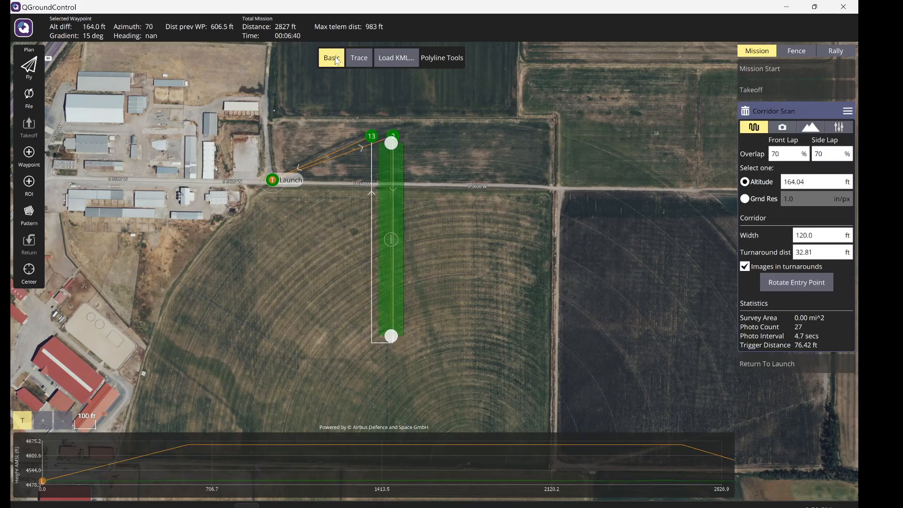
left_click_drag(393, 144, 468, 175)
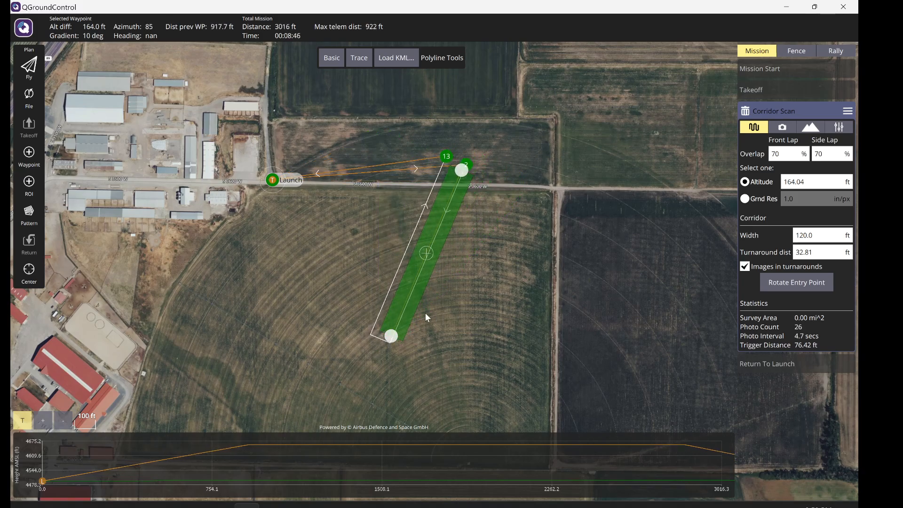
left_click(426, 253)
left_click_drag(428, 255, 549, 269)
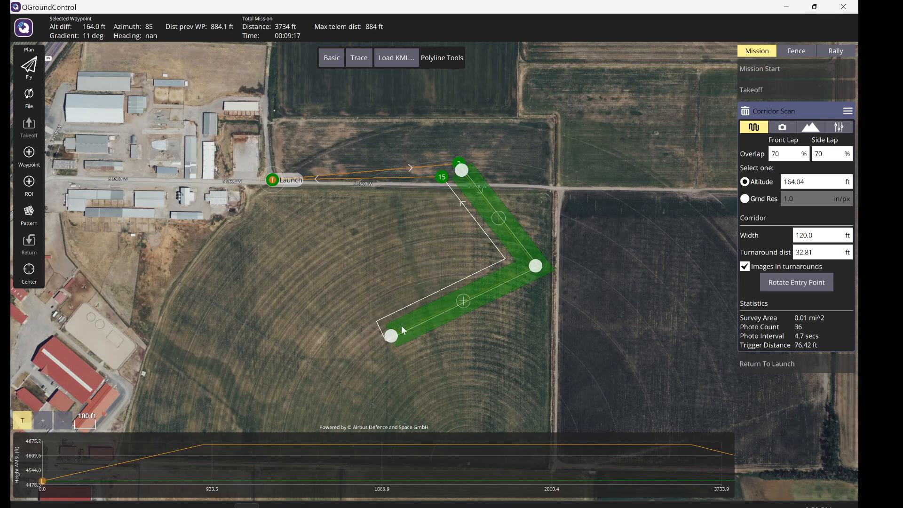
left_click_drag(391, 336, 400, 295)
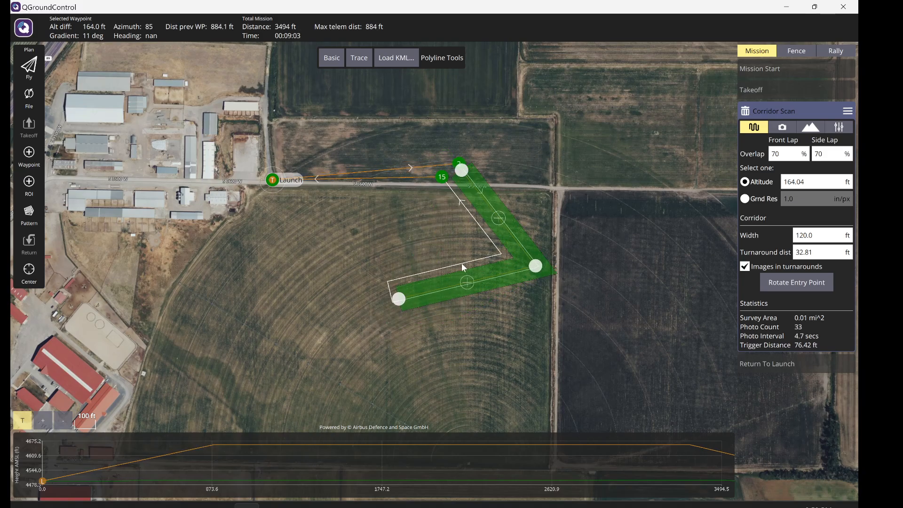
left_click(745, 111)
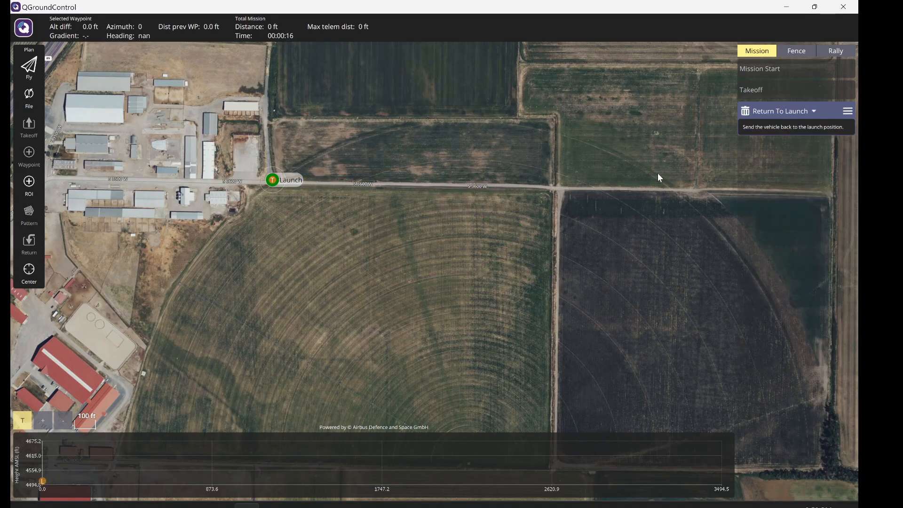
Replace the current plan with a new Corridor Scan plan and set its takeoff point at the road junction east of the farm buildings
left_click(32, 98)
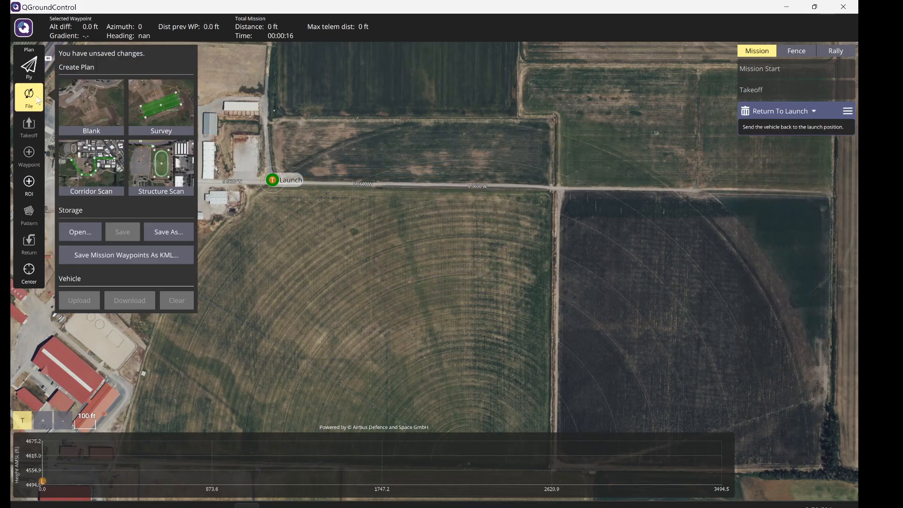
left_click(96, 186)
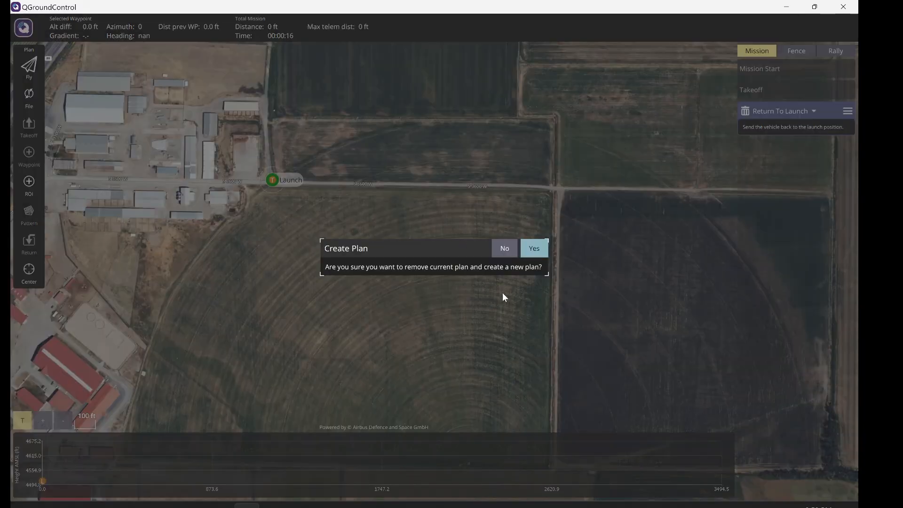
left_click(533, 253)
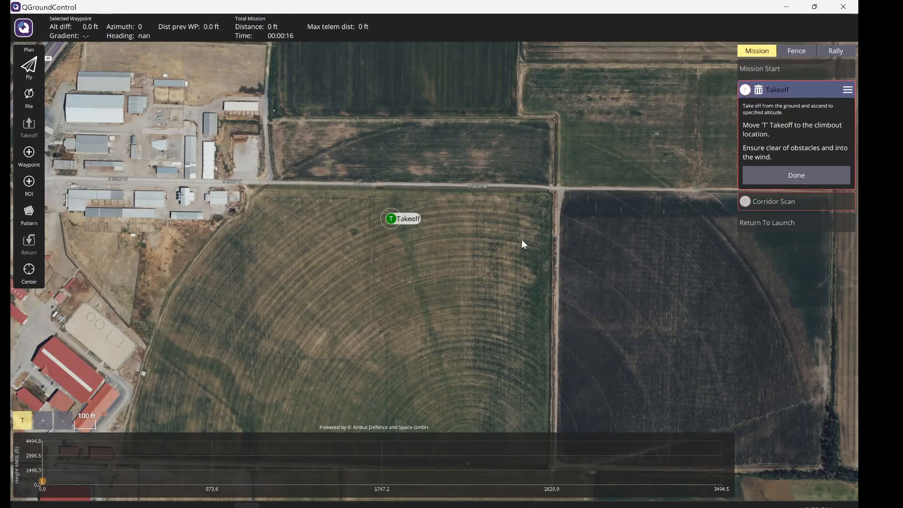
mouse_move(391, 221)
left_mouse_down()
mouse_move(309, 176)
mouse_move(269, 181)
left_mouse_up()
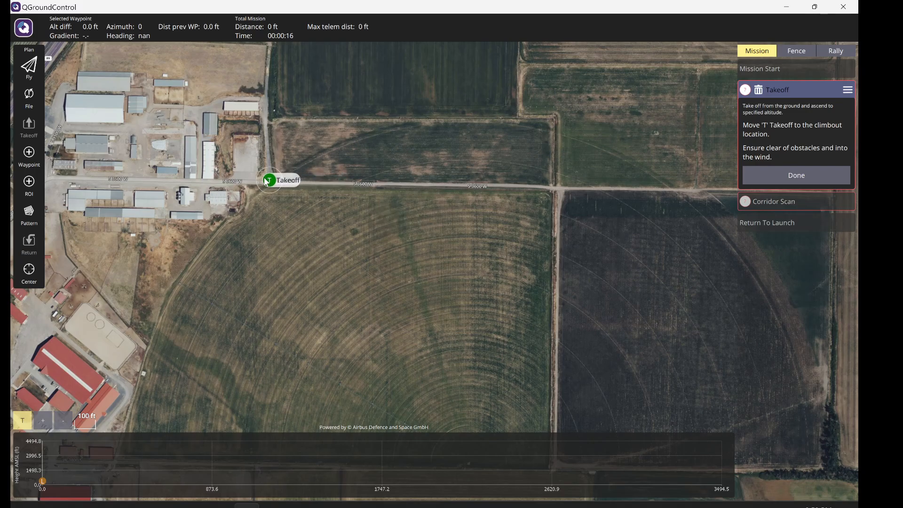
left_click(780, 178)
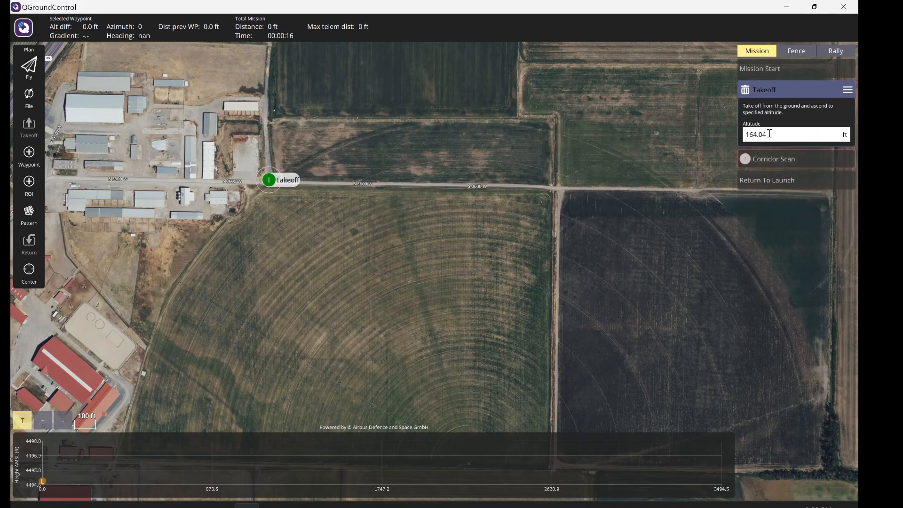
Trace the scan corridor with five vertices eastward along the road, from near the launch point to just before the dirt road crossing
left_click(764, 157)
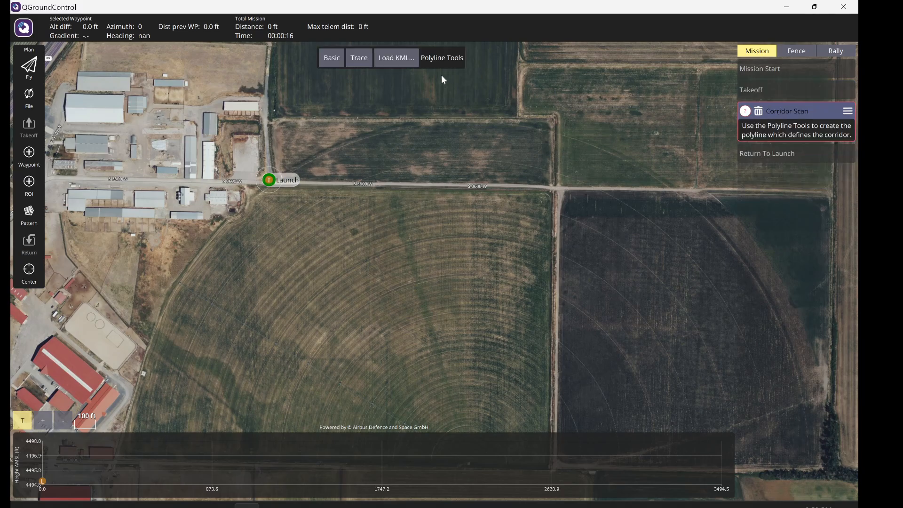
left_click(360, 60)
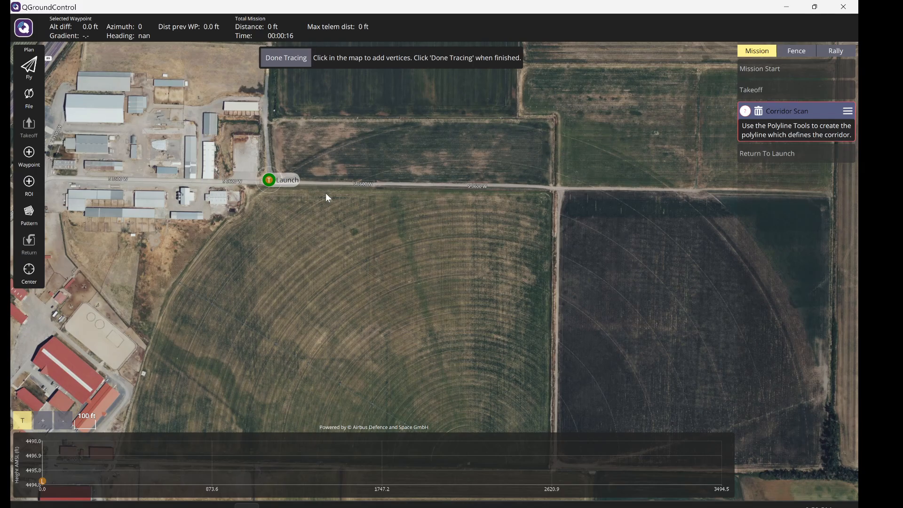
left_click(302, 182)
left_click(360, 182)
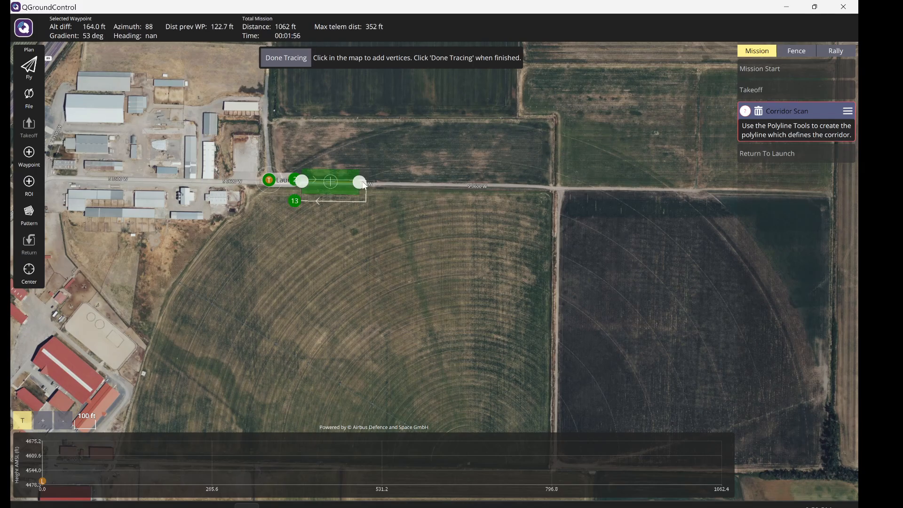
left_click(430, 183)
left_click(480, 184)
left_click(542, 187)
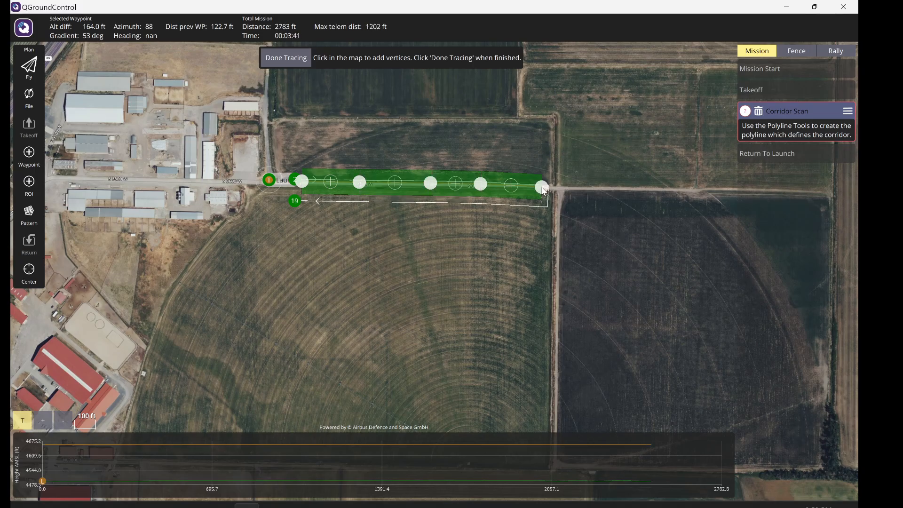
Continue the corridor trace around the corner at the crossing and south along the dirt road with five more vertices
left_click(558, 188)
left_click(557, 236)
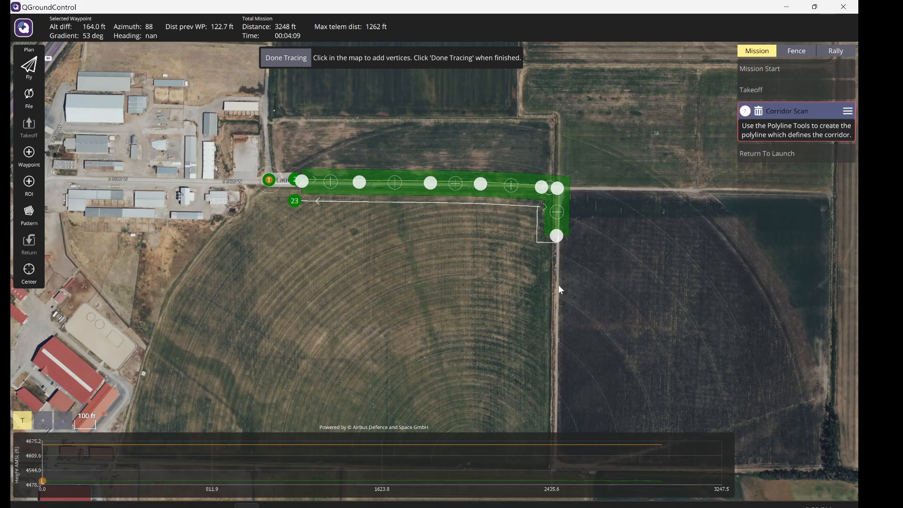
left_click(558, 285)
left_click(558, 320)
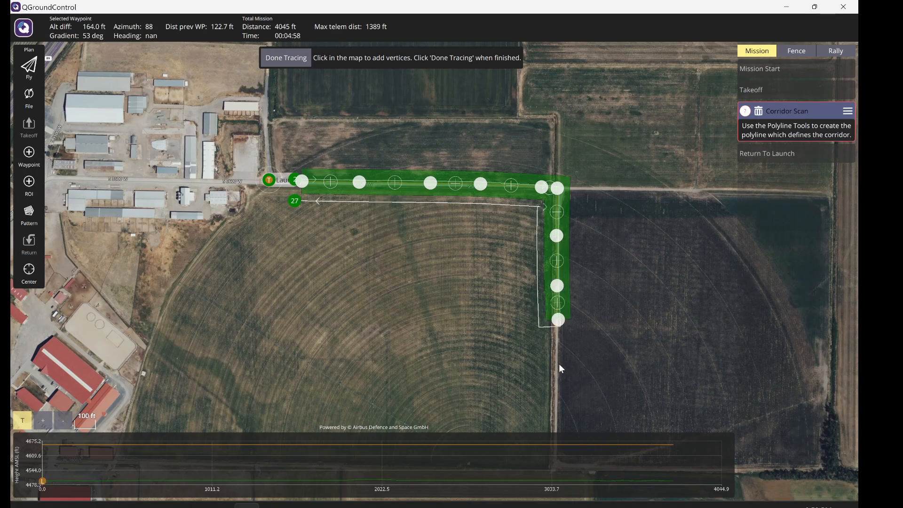
left_click(556, 369)
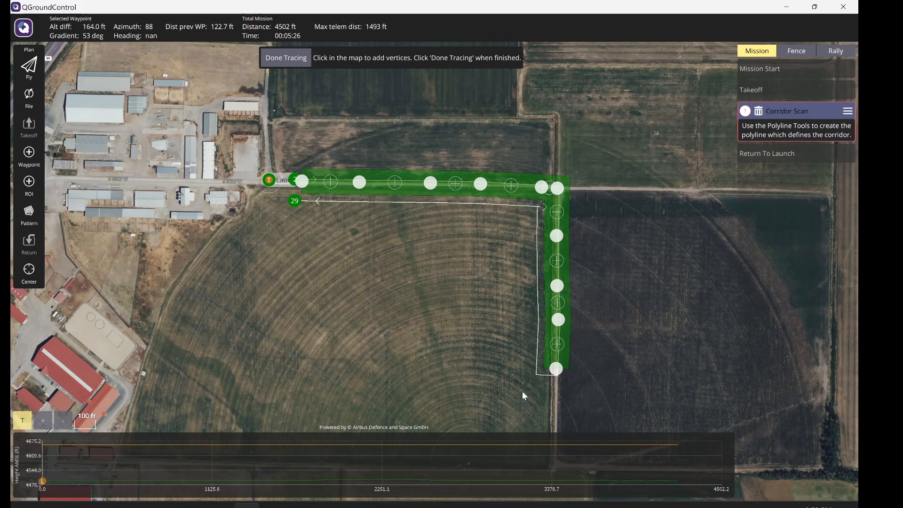
Add two more vertices to the corridor trace and move them to the dirt road's south end, at the circular field's southeast corner
scroll(522, 391, "down", 3)
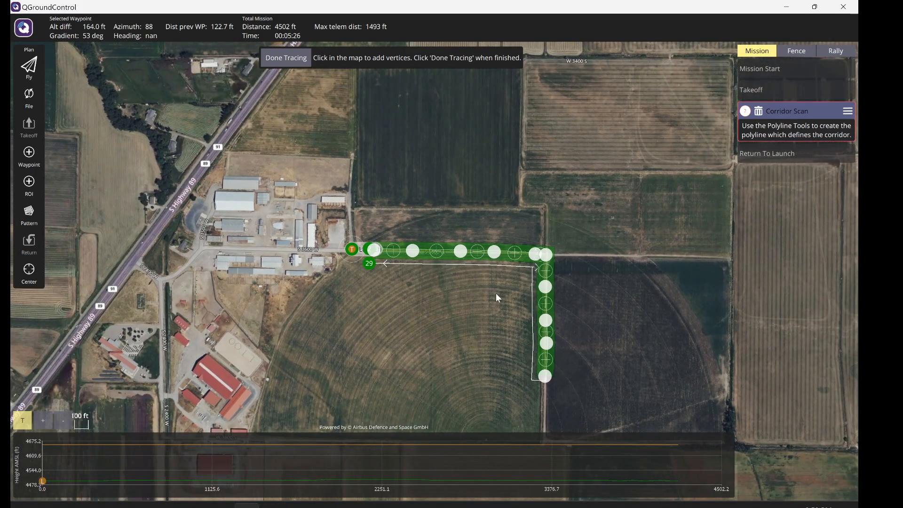
left_click(496, 294)
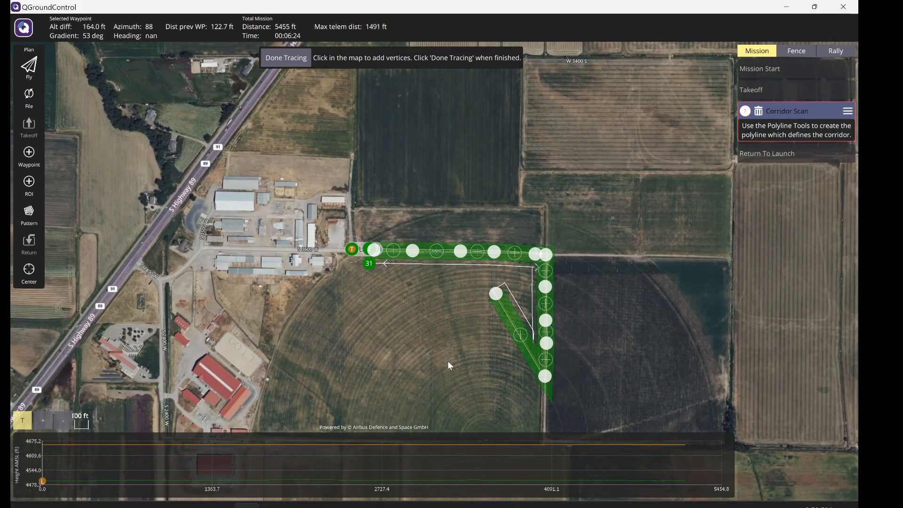
left_click_drag(496, 294, 546, 430)
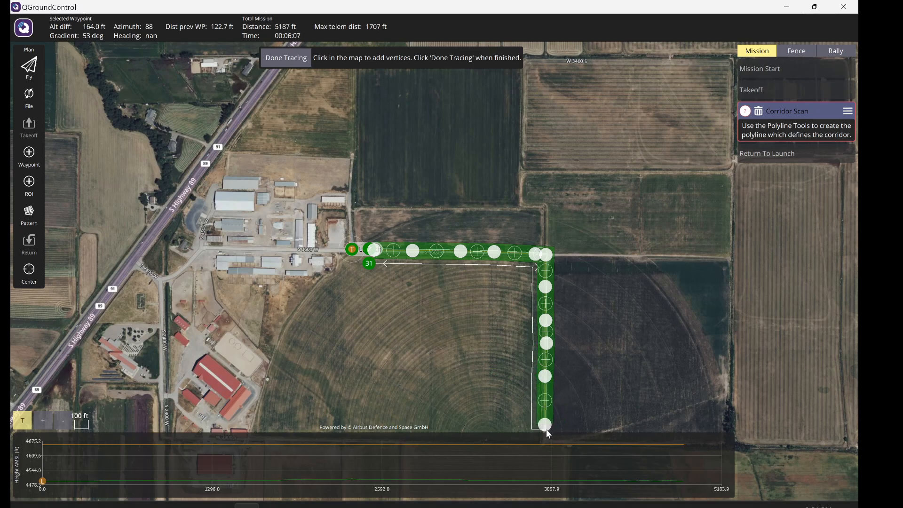
scroll(577, 340, "down", 2)
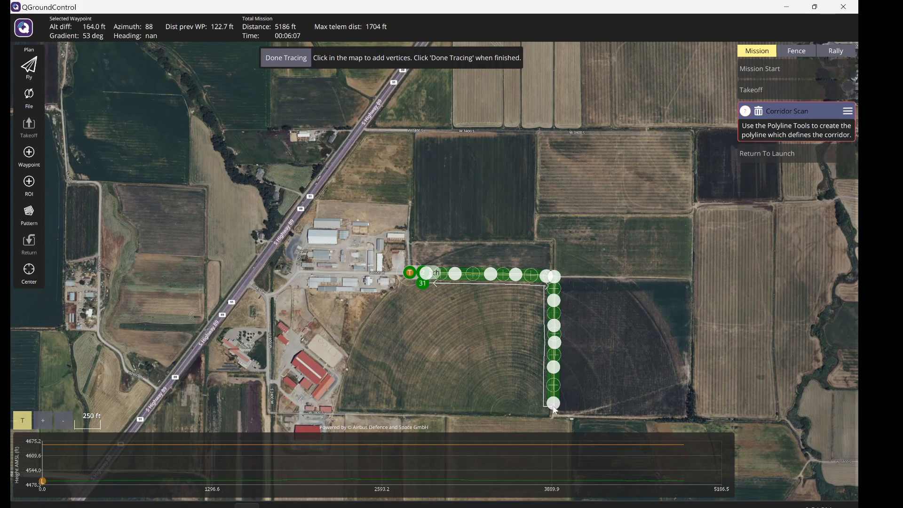
left_click_drag(553, 406, 552, 418)
left_click(633, 172)
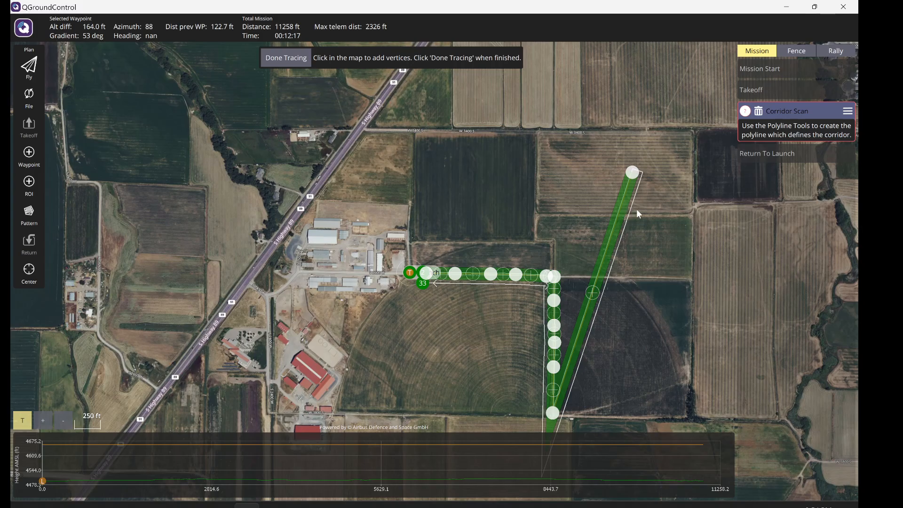
left_click_drag(633, 178, 552, 428)
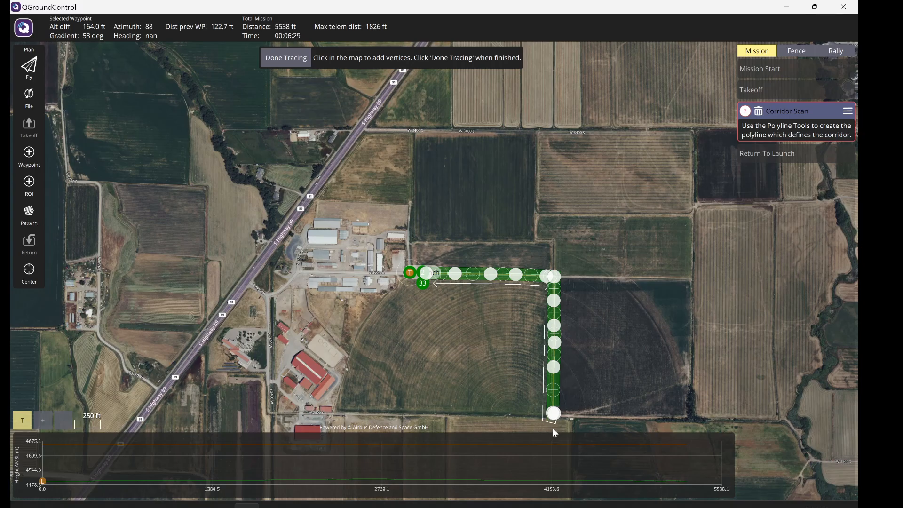
Finish tracing the corridor and try ground resolution as the height basis, returning the selection to altitude
left_click(288, 61)
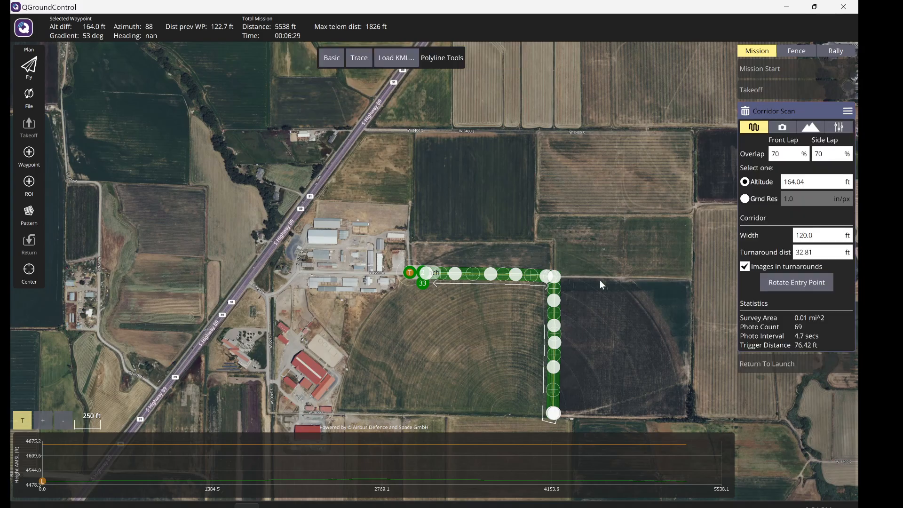
left_click_drag(599, 281, 552, 176)
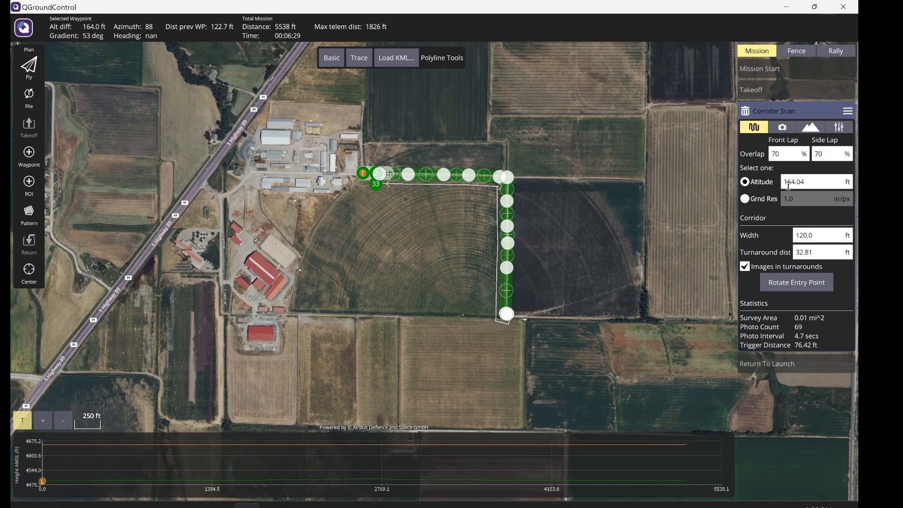
left_click(749, 199)
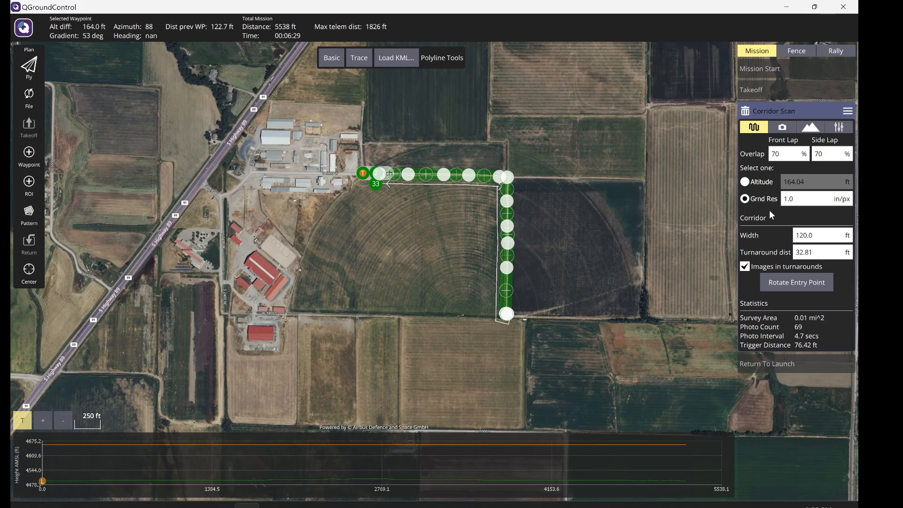
left_click(746, 183)
left_click(746, 200)
left_click(746, 182)
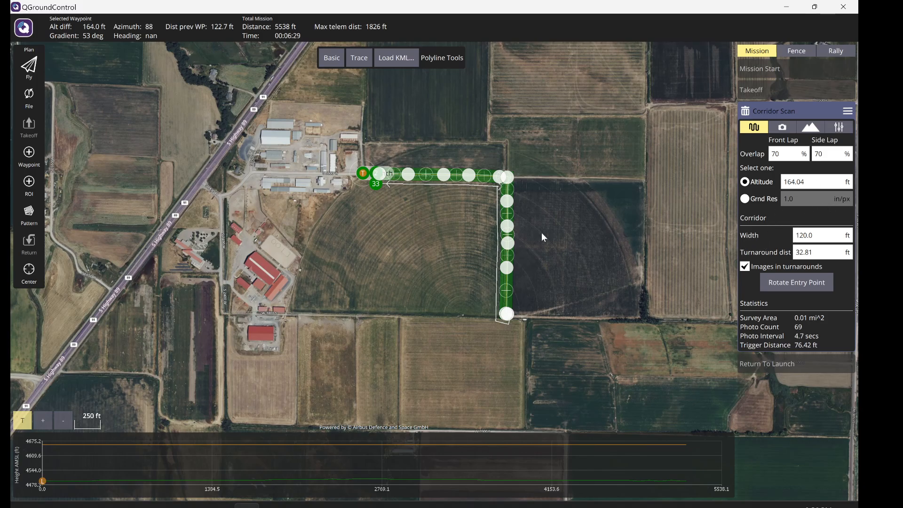
Set the corridor scan's width to 300 ft
scroll(542, 234, "up", 3)
scroll(541, 233, "up", 1)
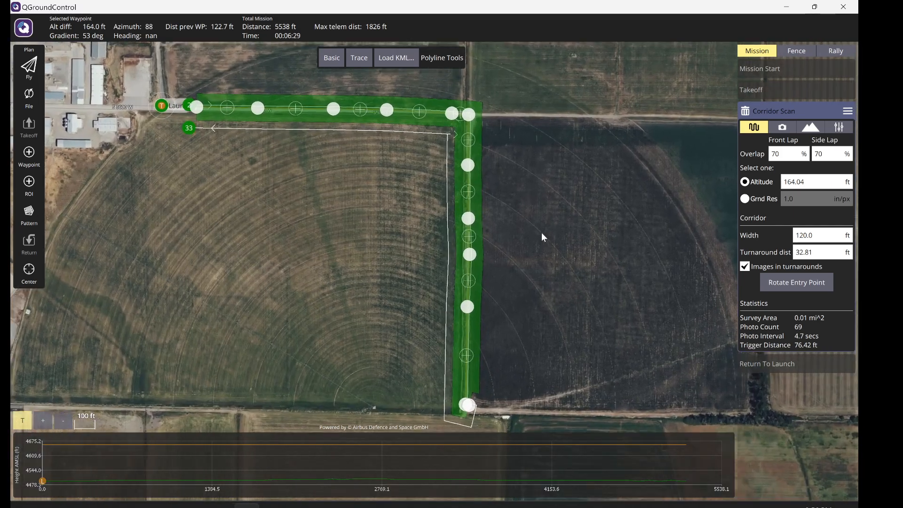
mouse_move(828, 235)
left_mouse_down()
mouse_move(774, 228)
mouse_move(833, 228)
left_mouse_up()
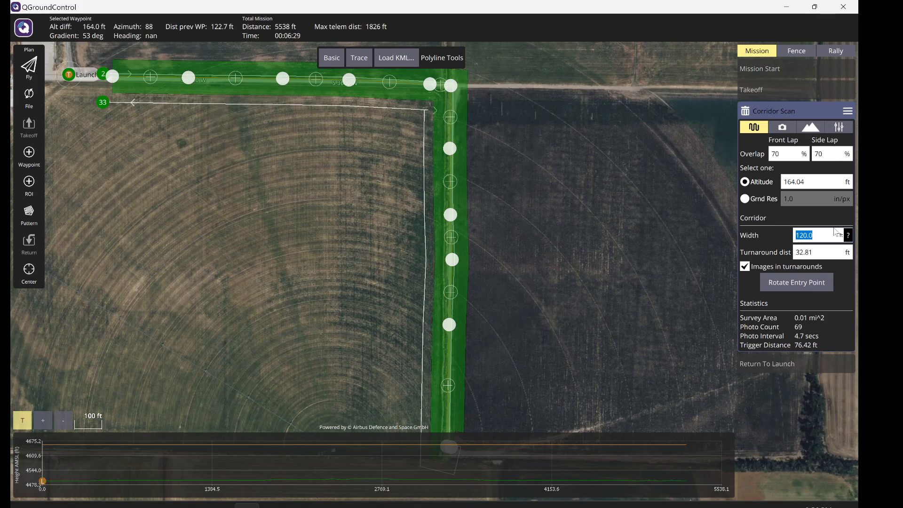
type("300")
left_click(823, 252)
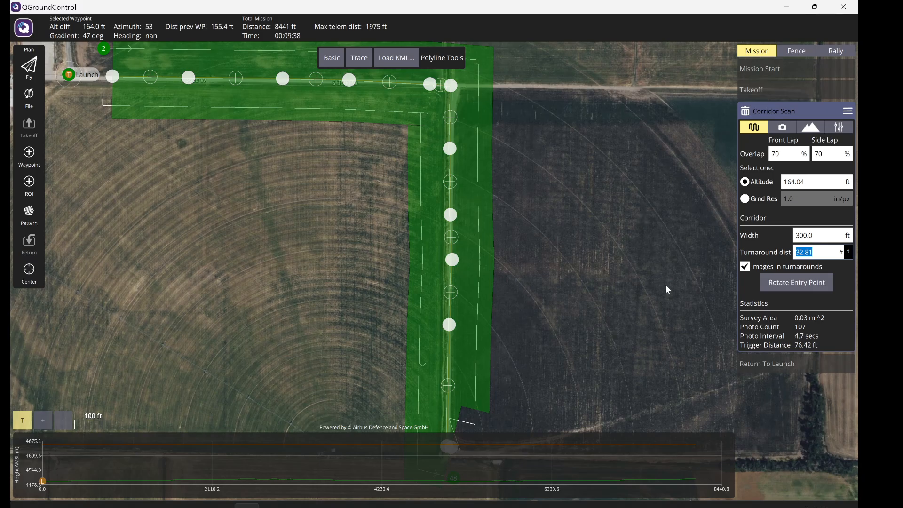
Move the corridor's last vertex a short way east along the southern dirt road and set the turnaround distance to 80 ft
left_click_drag(659, 287, 658, 129)
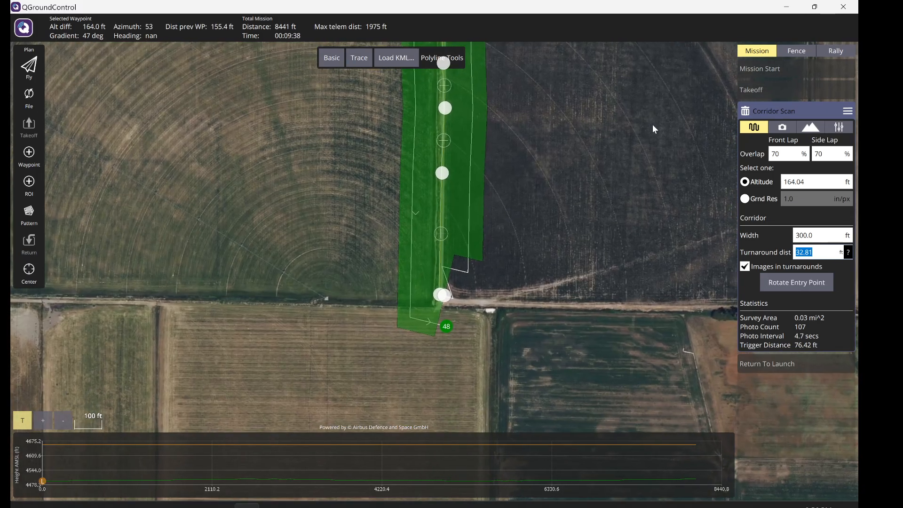
left_click_drag(447, 297, 495, 298)
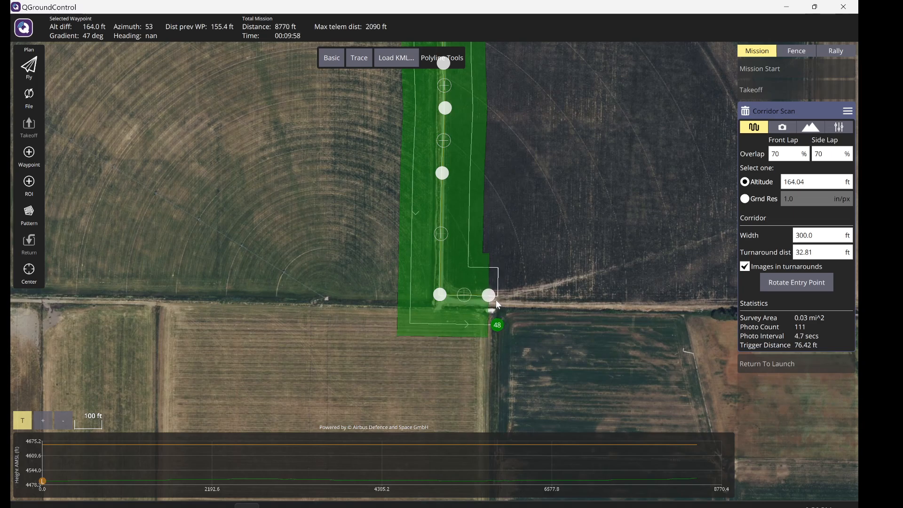
left_click(822, 255)
type("80")
left_click(830, 235)
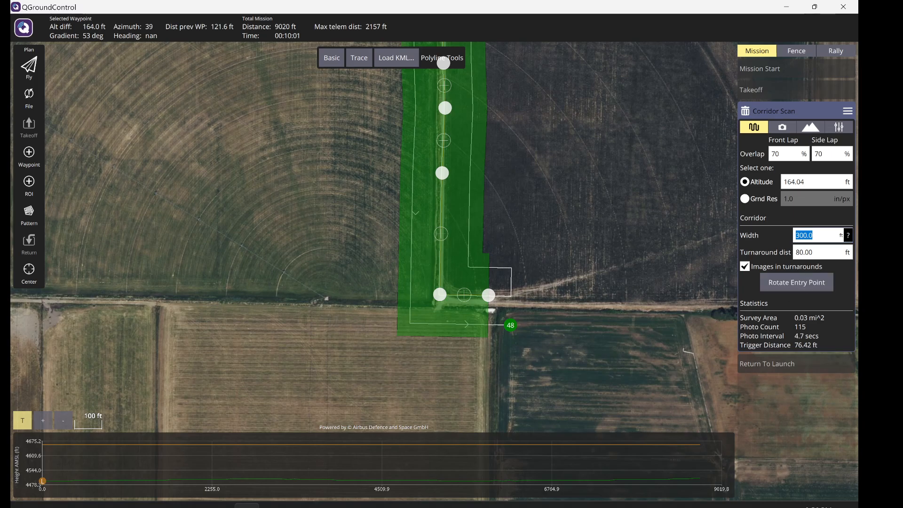
Set the turnaround distance to 10 ft and toggle images in turnarounds off and back on
left_click(828, 256)
type("10")
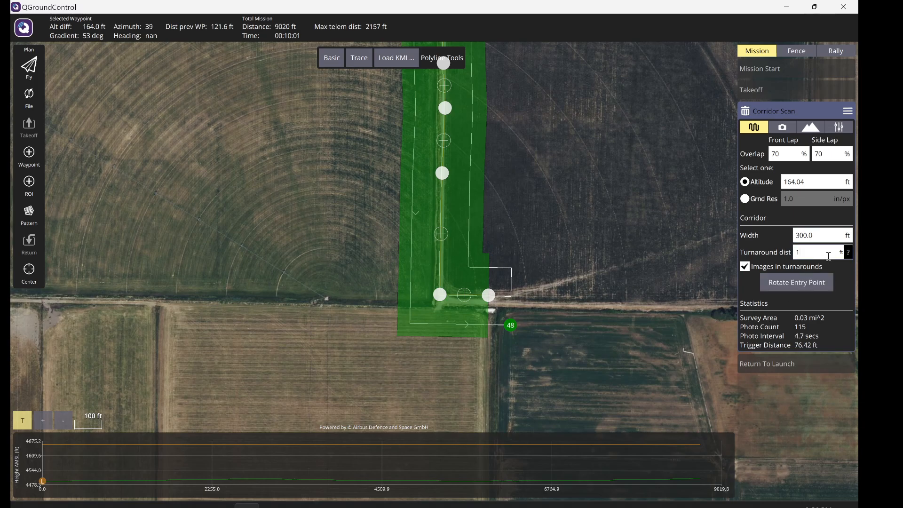
left_click(822, 237)
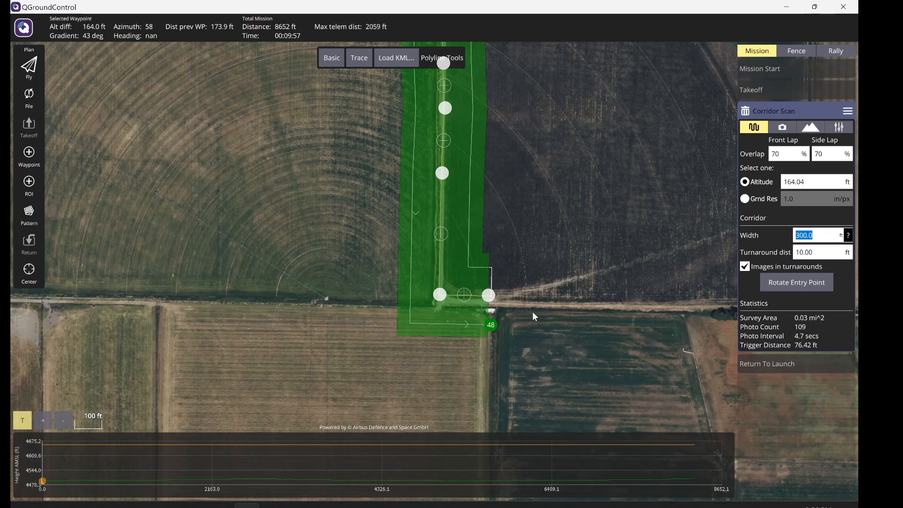
mouse_move(351, 134)
left_mouse_down()
mouse_move(507, 341)
mouse_move(524, 348)
left_mouse_up()
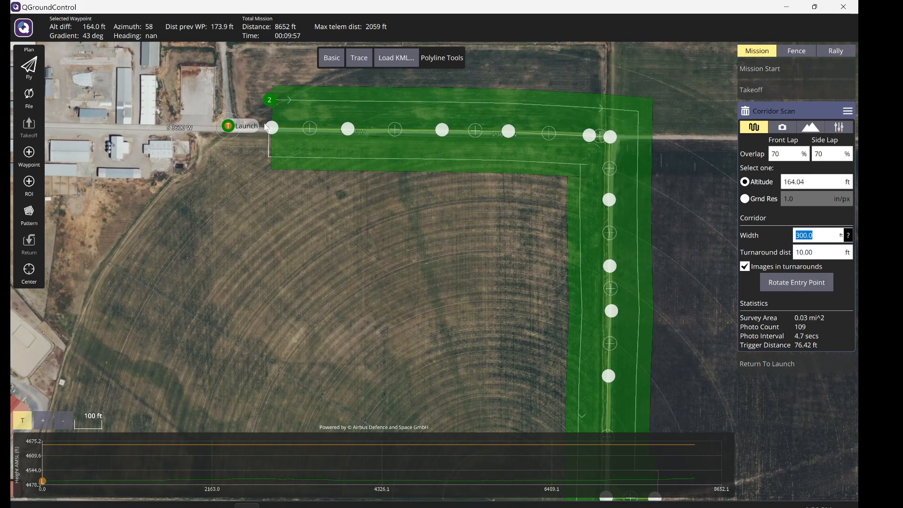
left_click_drag(403, 268, 225, 51)
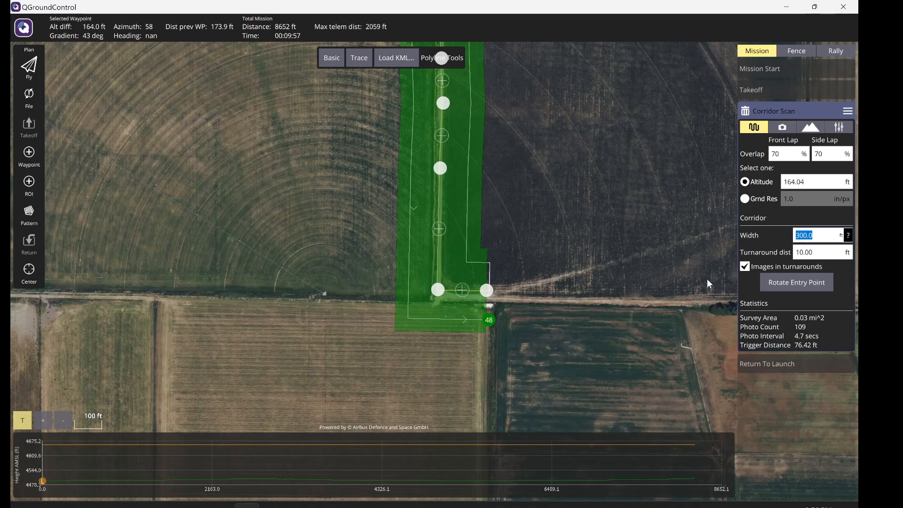
left_click(745, 267)
left_click(745, 268)
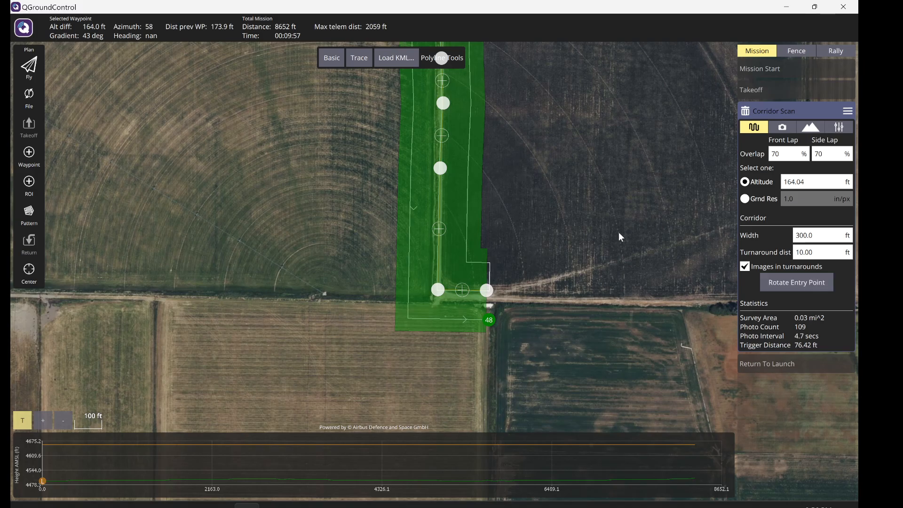
Rotate the corridor's entry point four times, cycling it through both ends and both sides back to the starting corner
left_click_drag(619, 232, 728, 357)
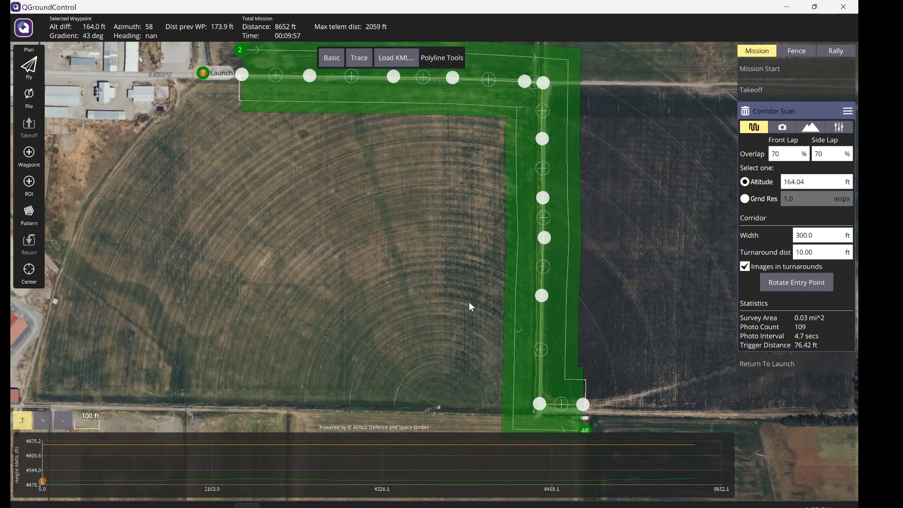
left_click_drag(393, 278, 417, 312)
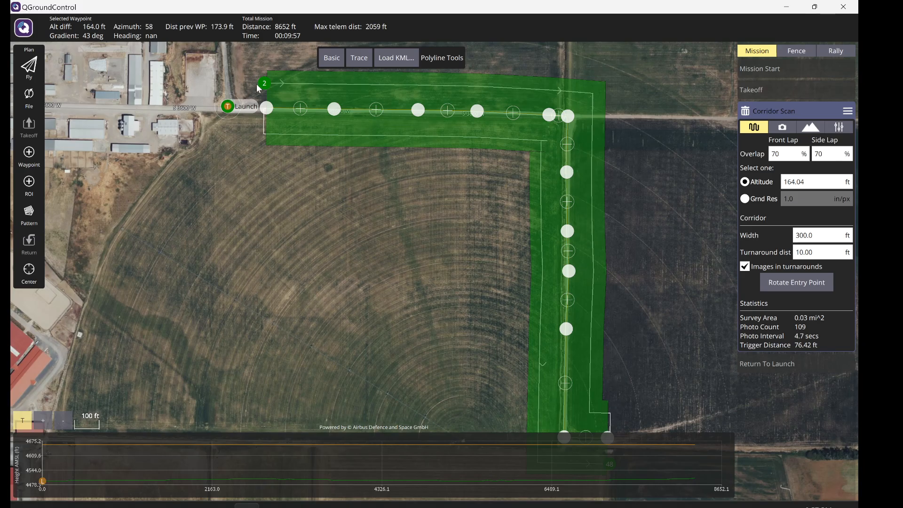
left_click(786, 285)
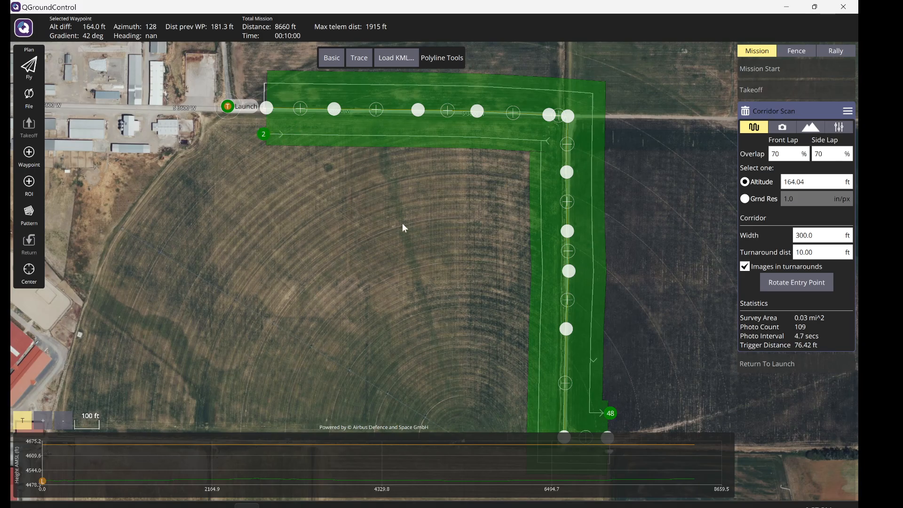
left_click_drag(403, 227, 341, 168)
left_click(781, 286)
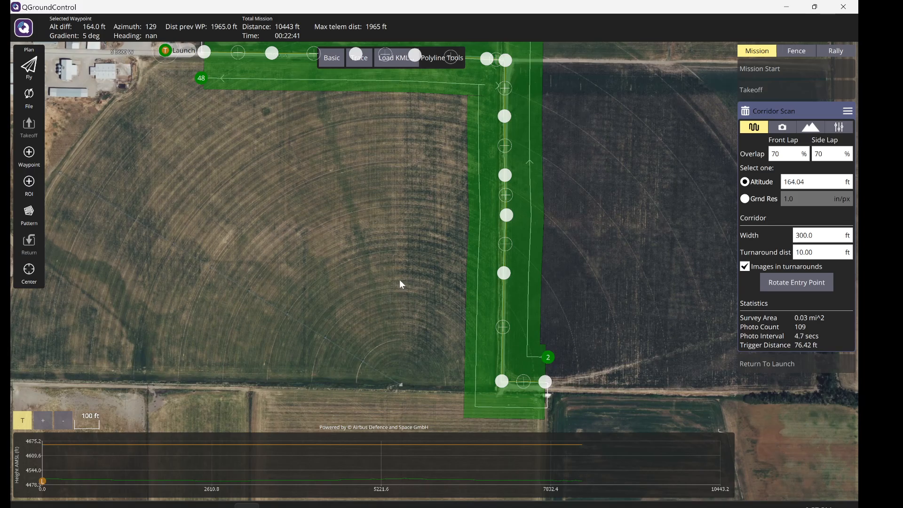
left_click(788, 284)
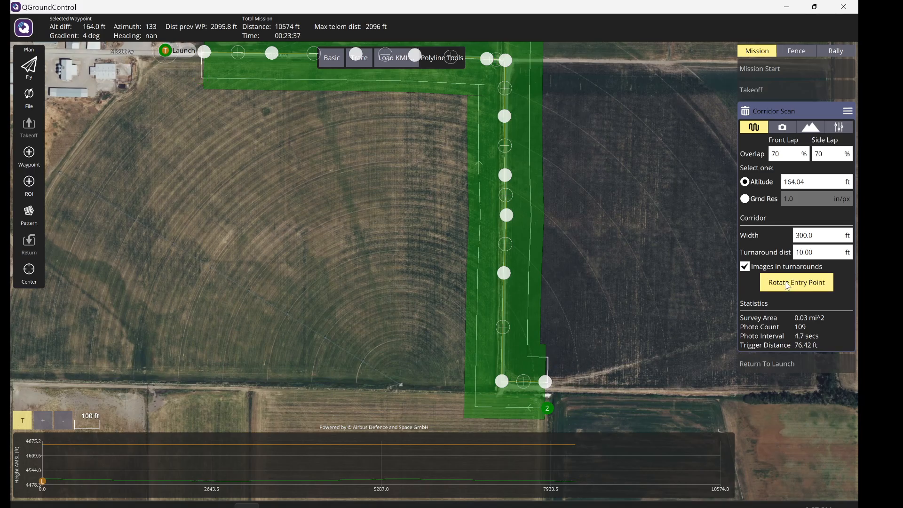
left_click(797, 282)
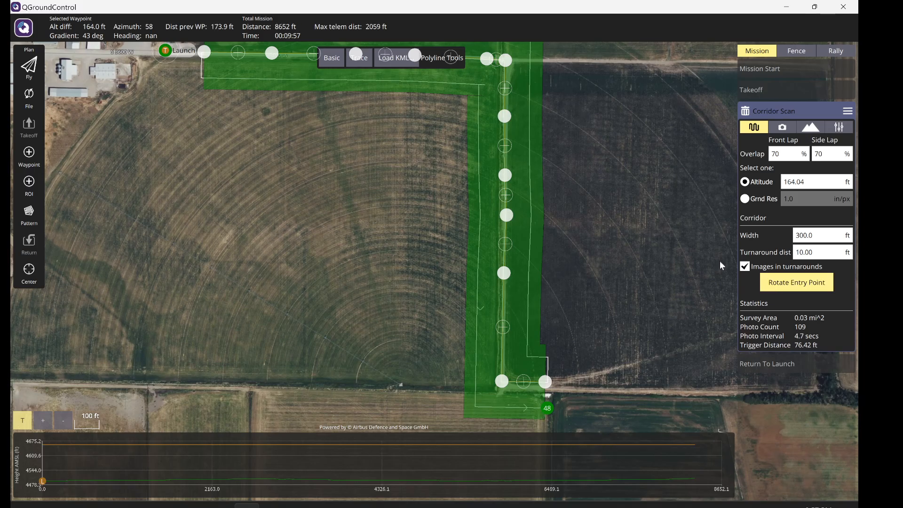
left_click_drag(310, 163, 318, 213)
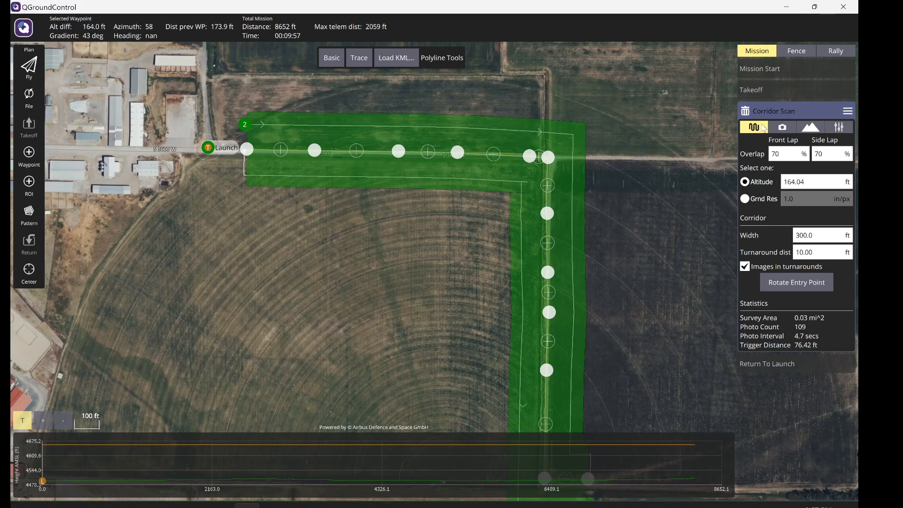
Change the corridor scan's camera from GoPro to RedEdge
left_click(777, 131)
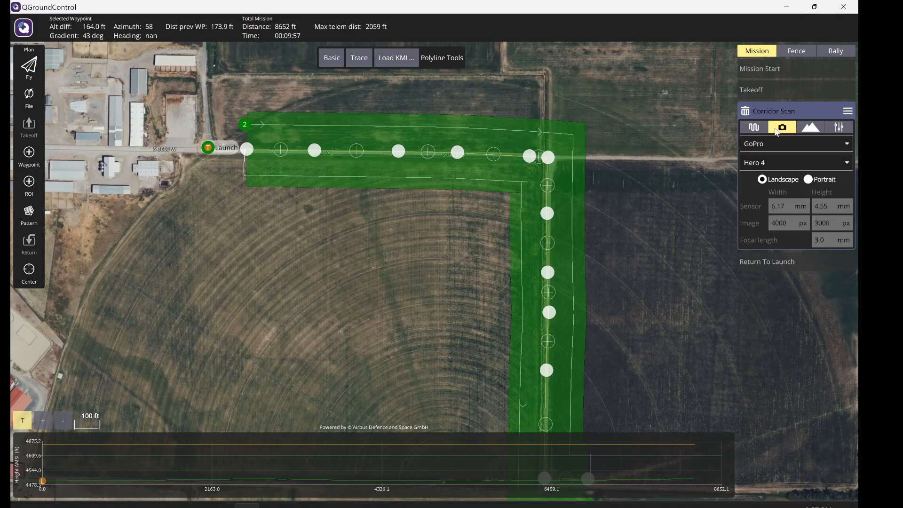
left_click(760, 165)
left_click(758, 165)
left_click(756, 148)
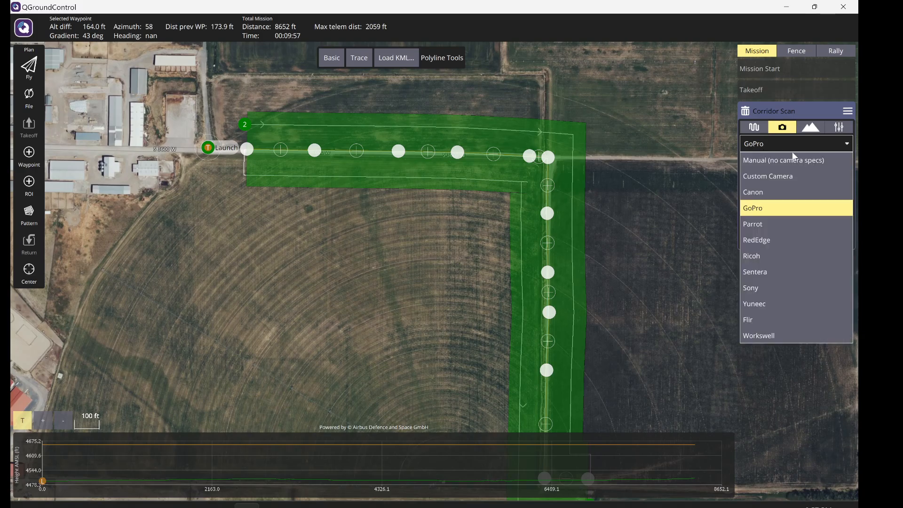
left_click(773, 239)
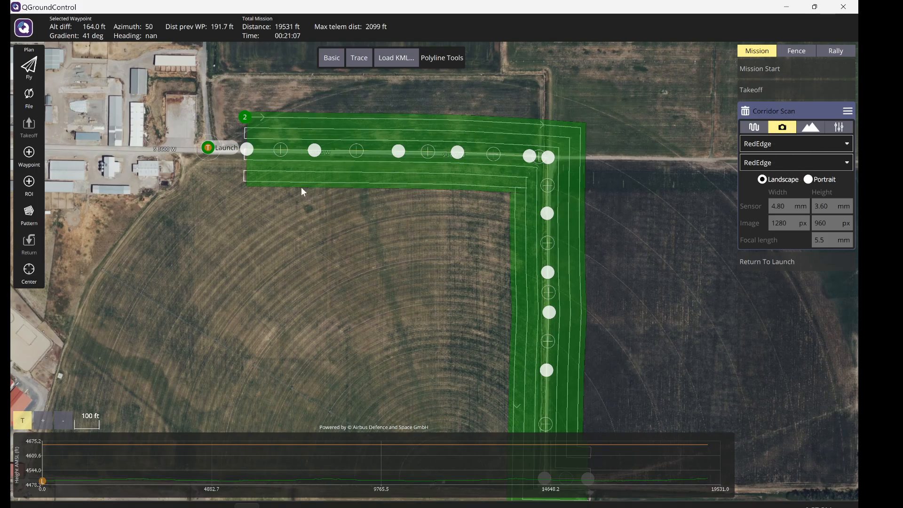
left_click_drag(631, 294, 579, 178)
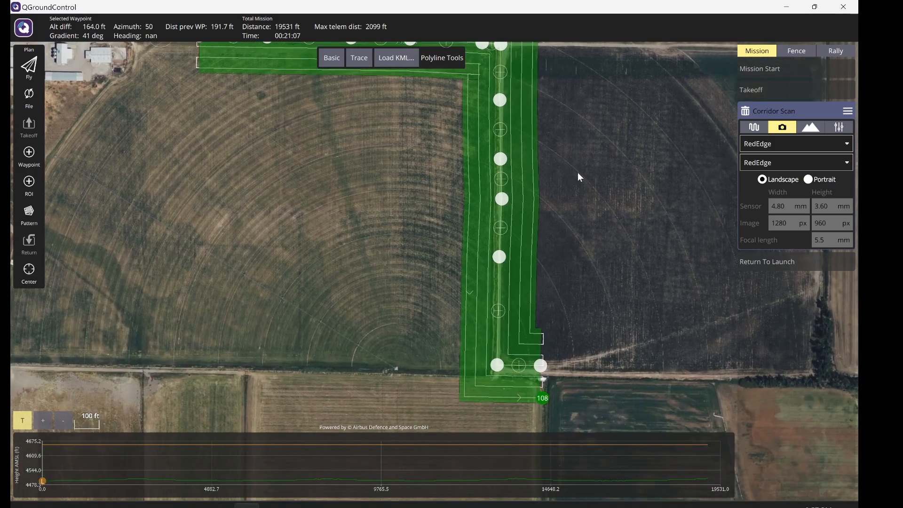
Look through the camera brands and RedEdge models, switch the camera to GoPro Hero 4 and back to RedEdge
left_click(783, 149)
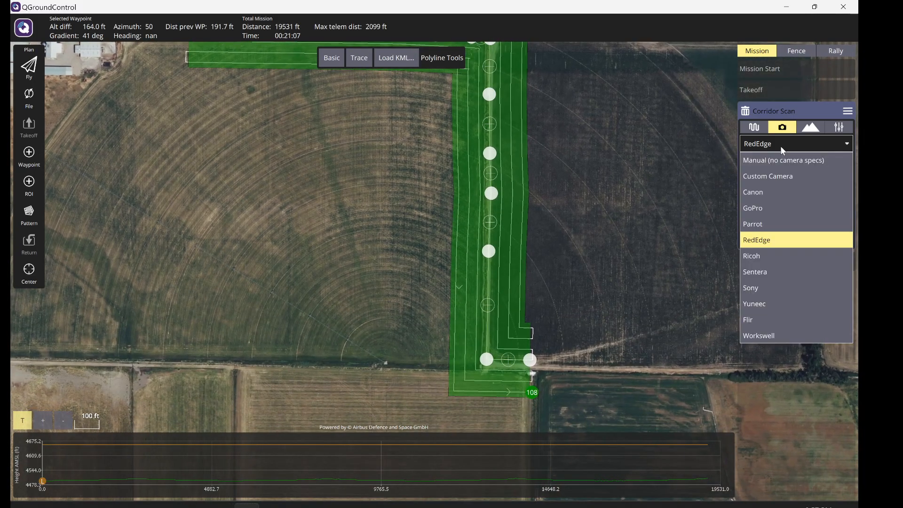
left_click(780, 149)
left_click(773, 164)
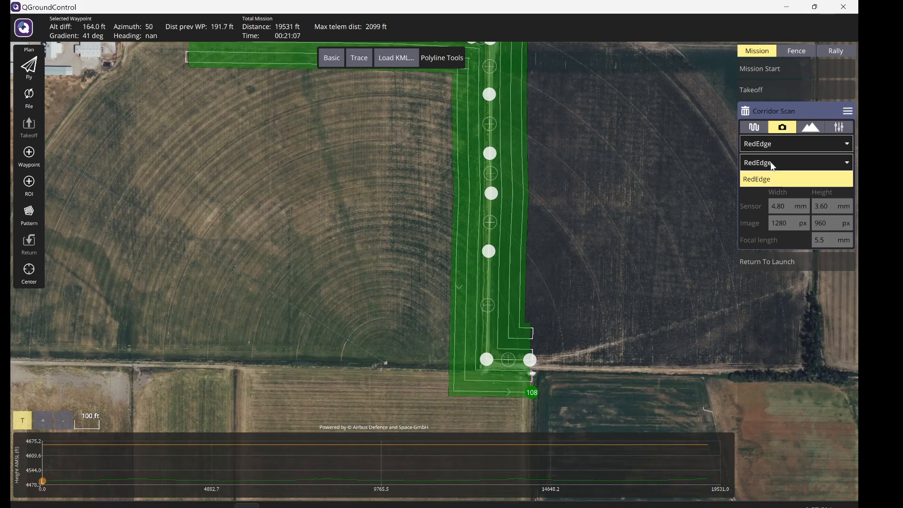
left_click(780, 158)
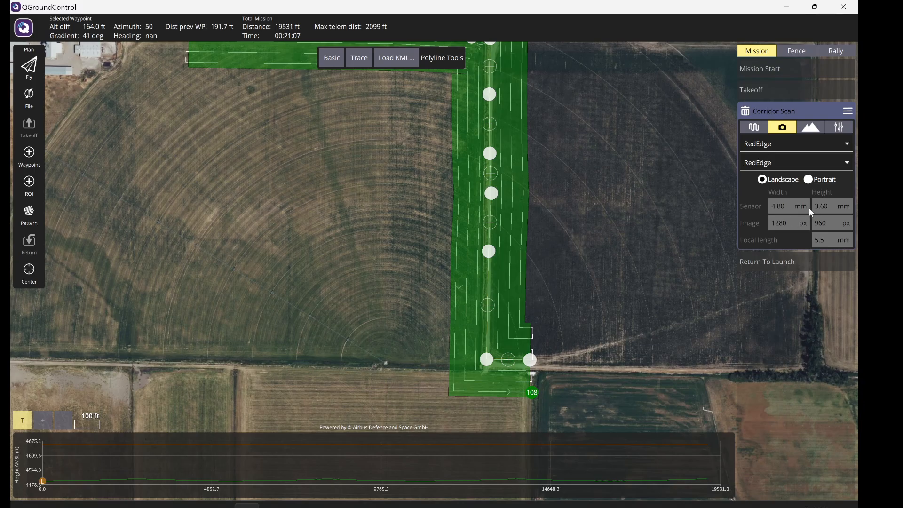
left_click(800, 146)
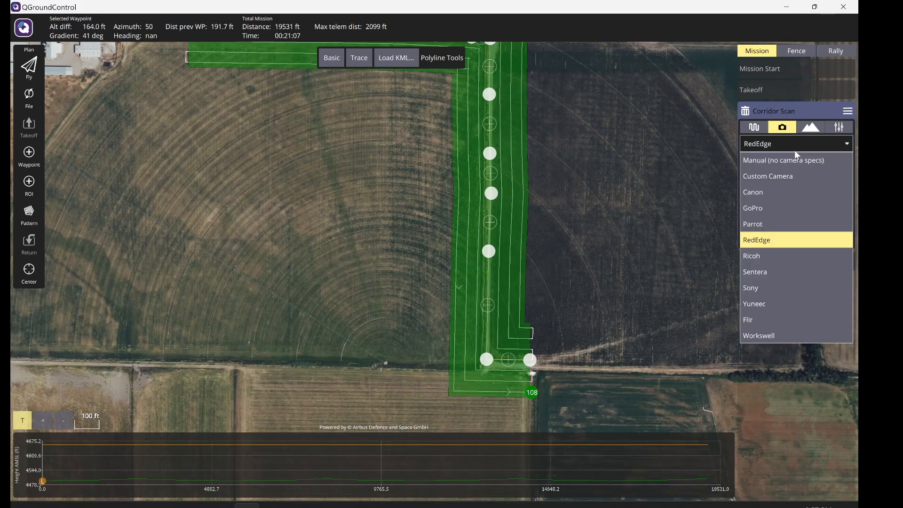
left_click(755, 208)
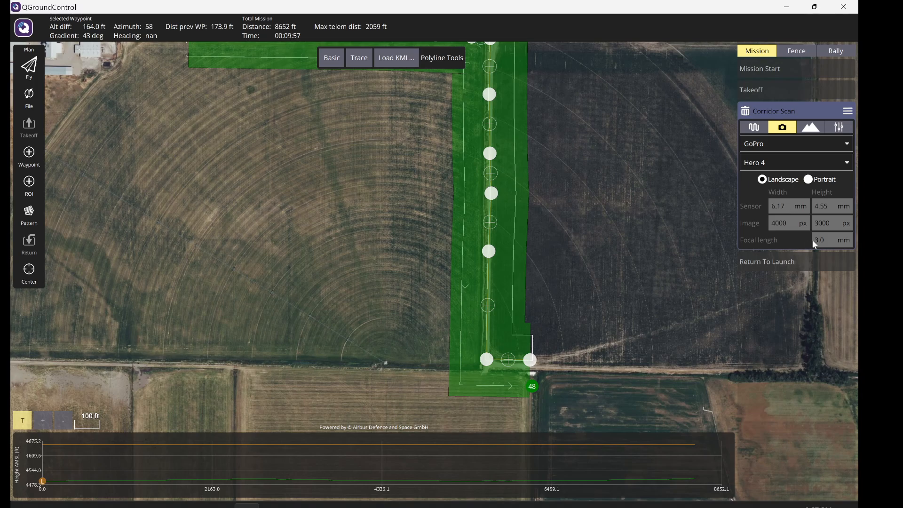
left_click(800, 147)
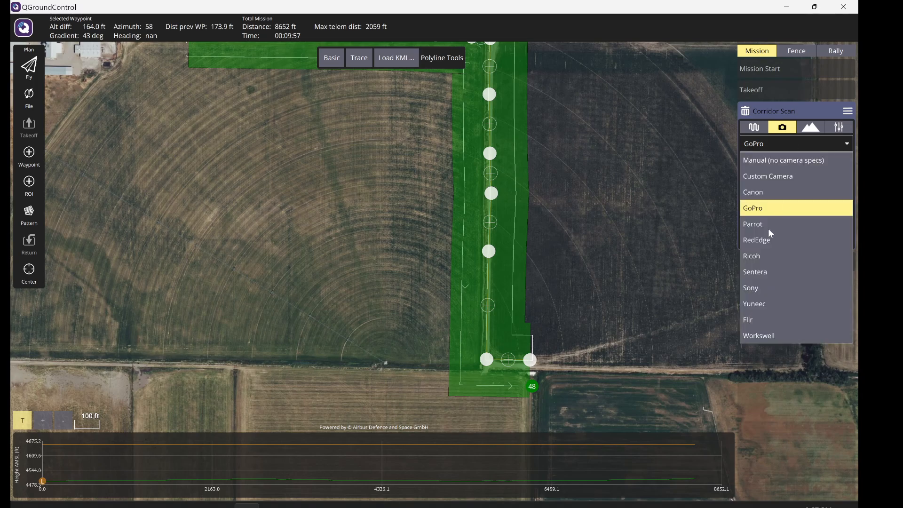
left_click(759, 241)
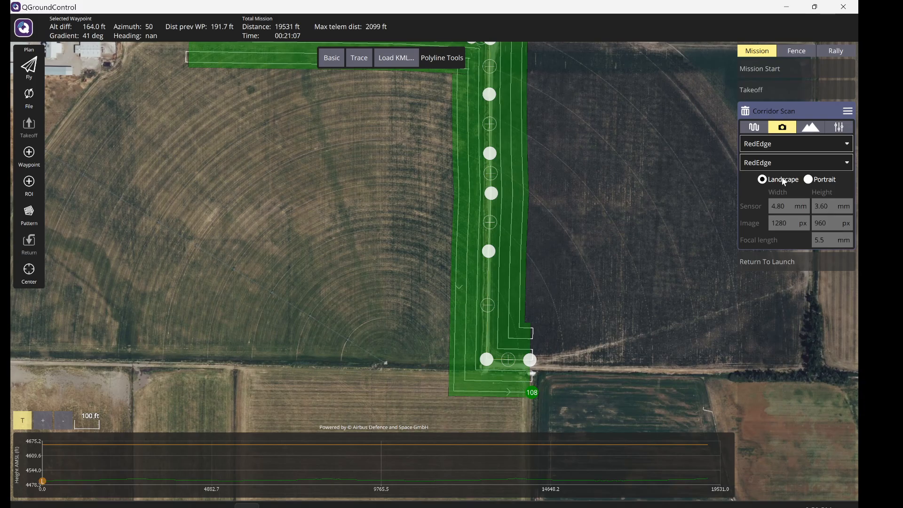
Switch the corridor scan's camera to Sony and try the a6000 16mm, a6000 35mm and a7r III 35mm models
left_click(778, 144)
left_click(761, 288)
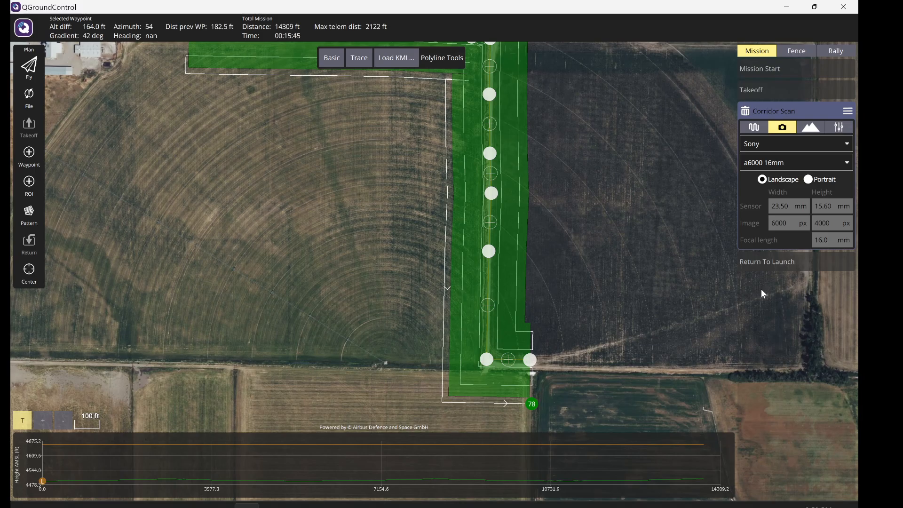
left_click(768, 161)
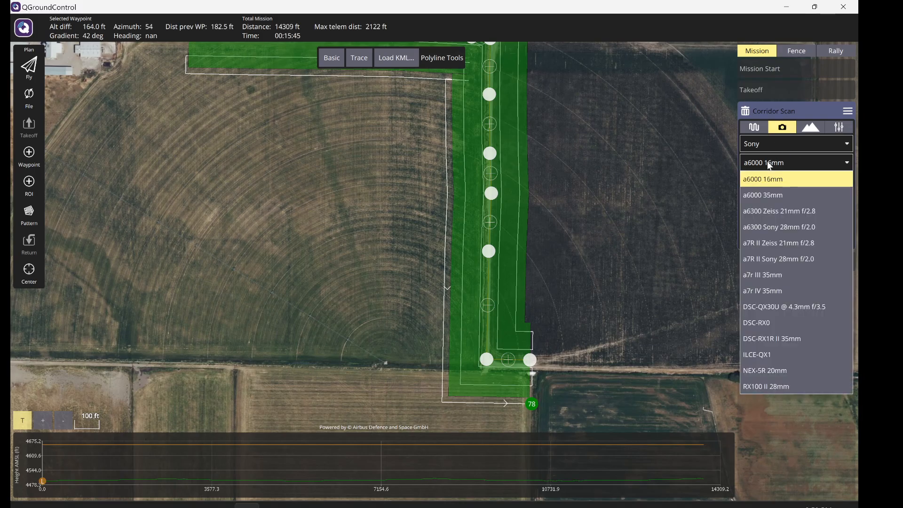
left_click(765, 194)
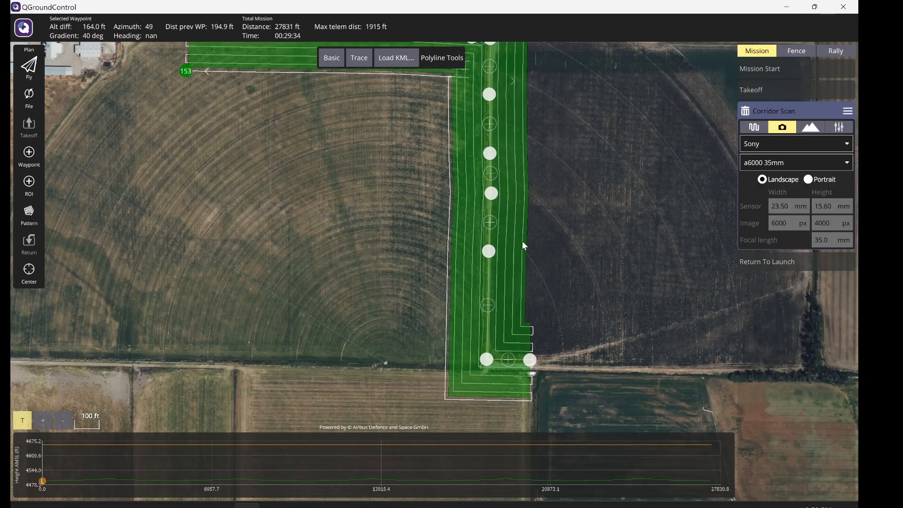
left_click(752, 169)
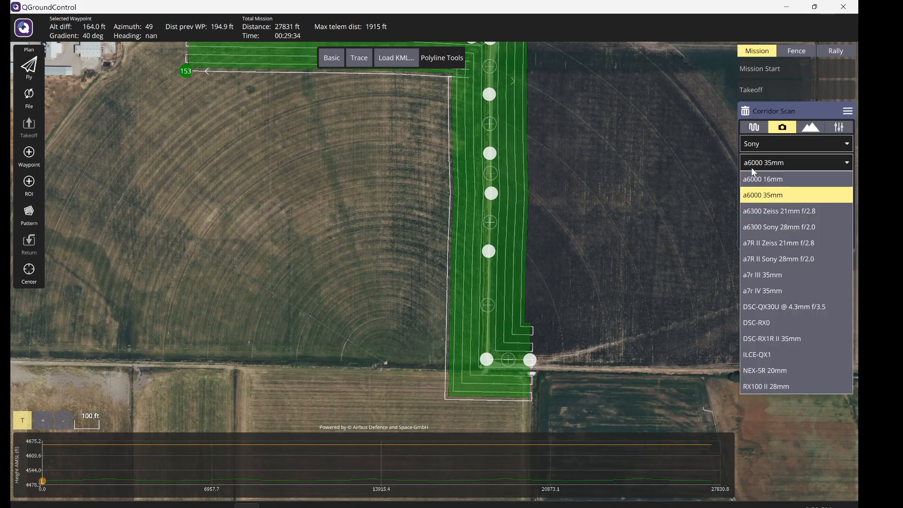
left_click(758, 275)
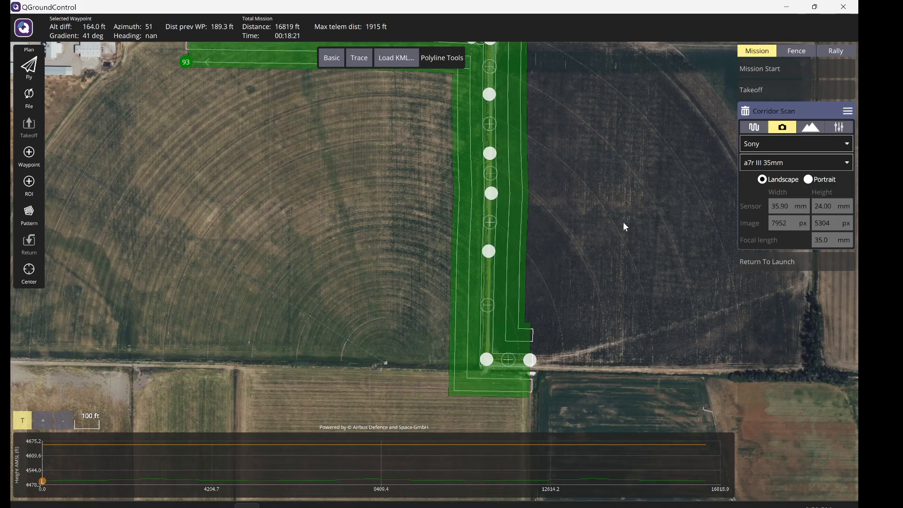
scroll(623, 228, "down", 2)
left_click_drag(596, 166, 590, 199)
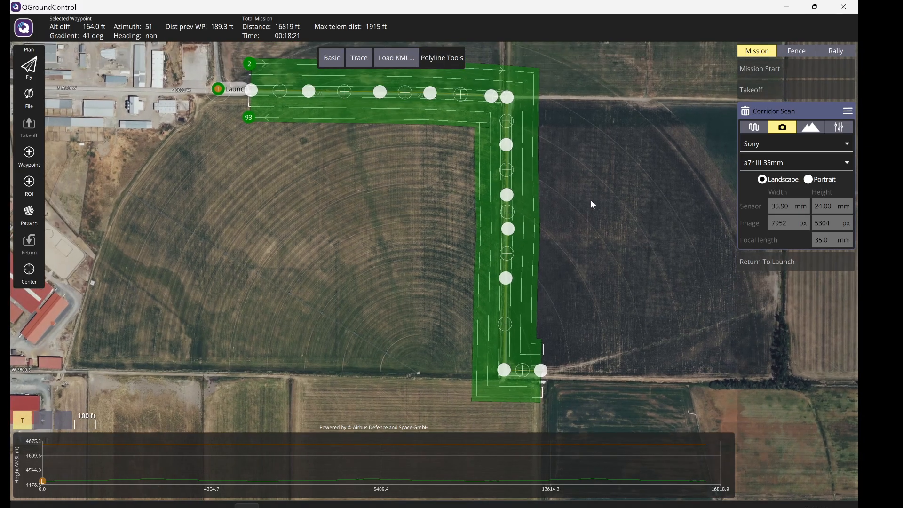
Review the corridor scan's terrain altitude modes, preset options and transect settings without changing them
left_click(816, 126)
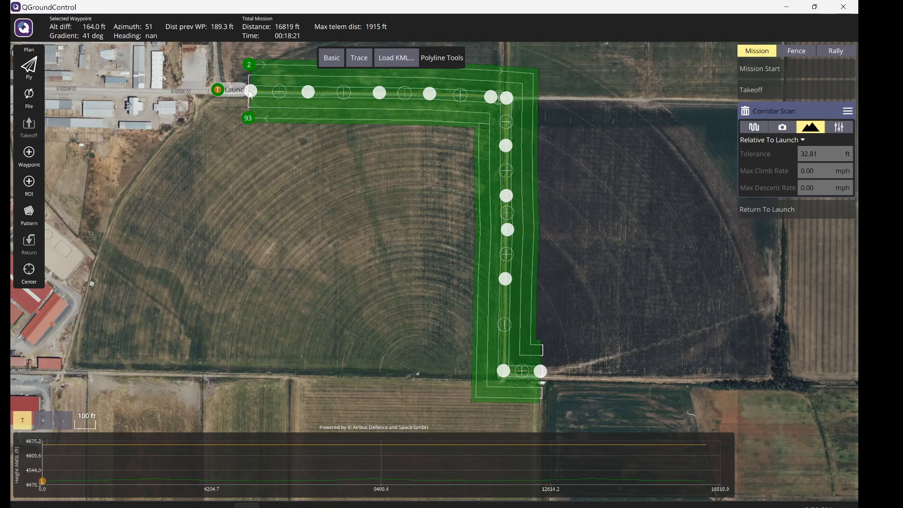
left_click(755, 141)
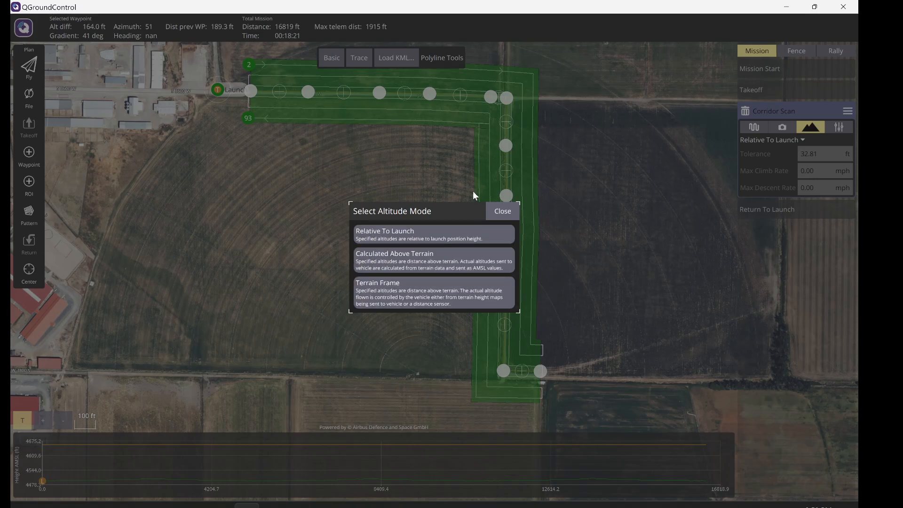
left_click(502, 211)
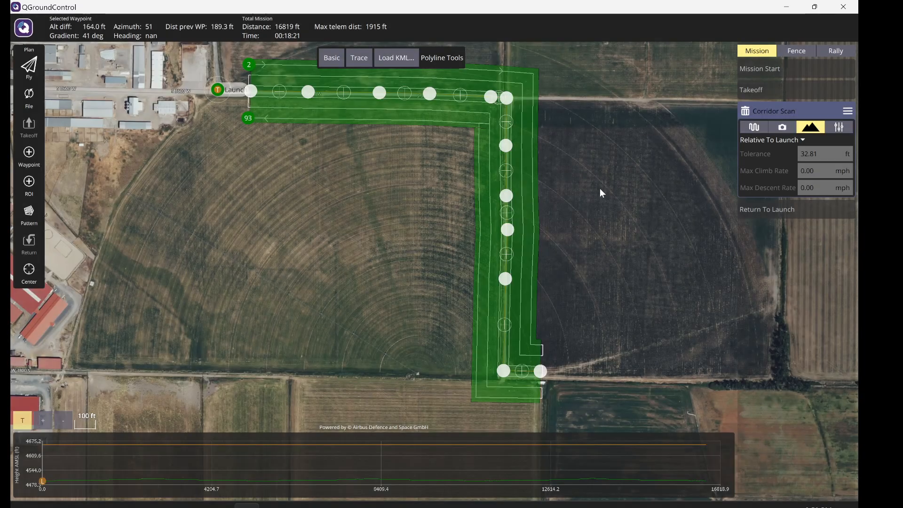
left_click(847, 130)
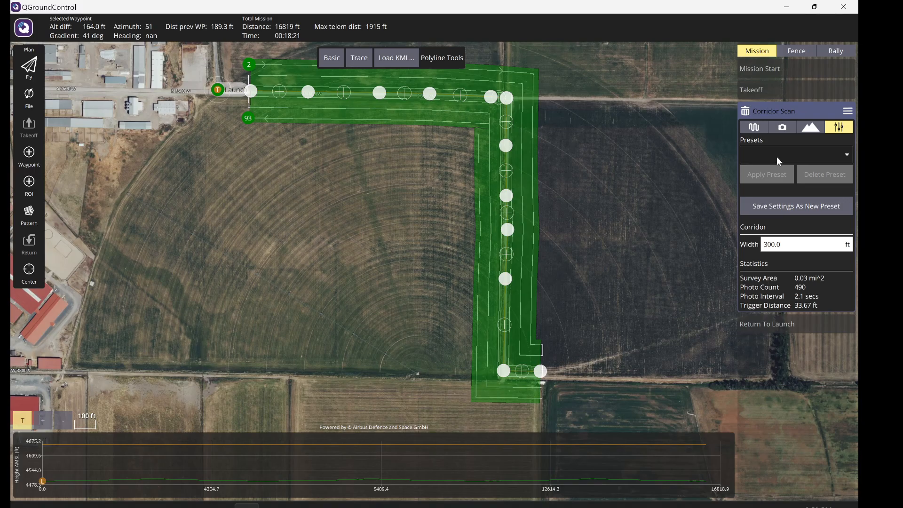
left_click(760, 128)
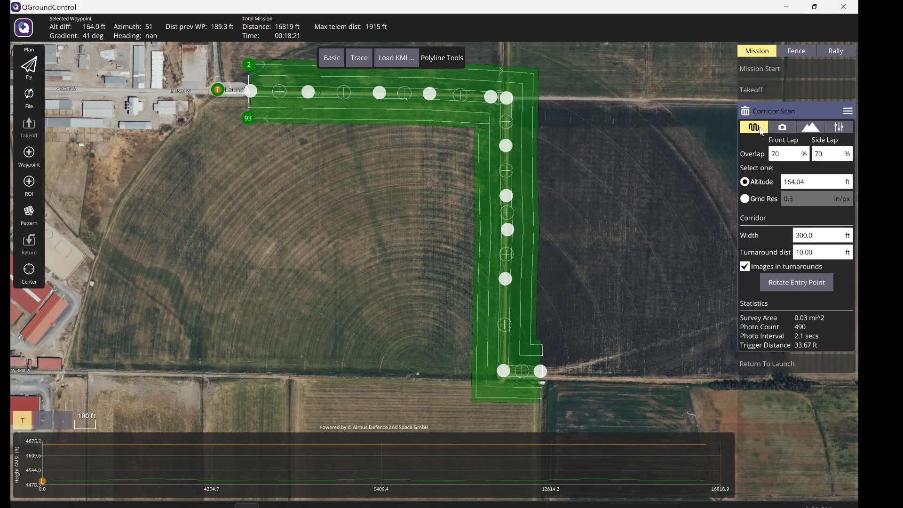
Change the corridor scan's camera to the GoPro Hero 4
left_click(788, 126)
left_click(780, 144)
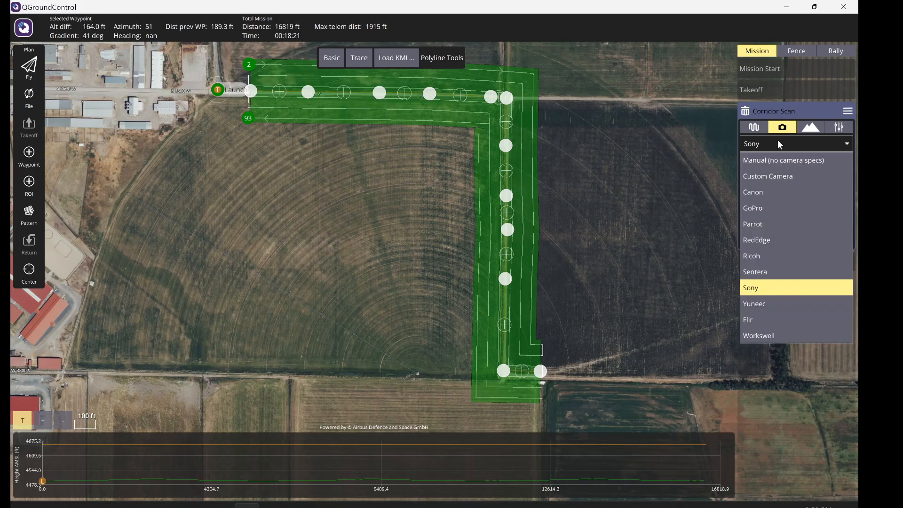
left_click(762, 210)
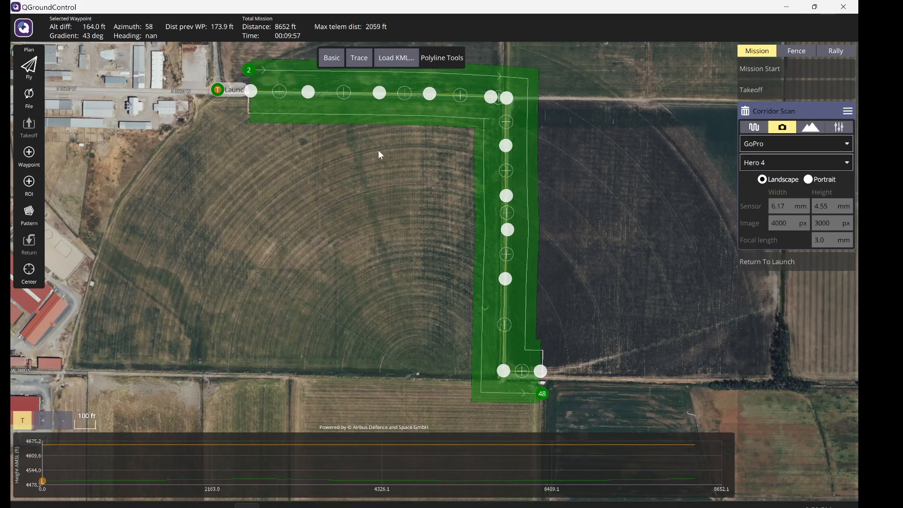
left_click_drag(583, 264, 576, 268)
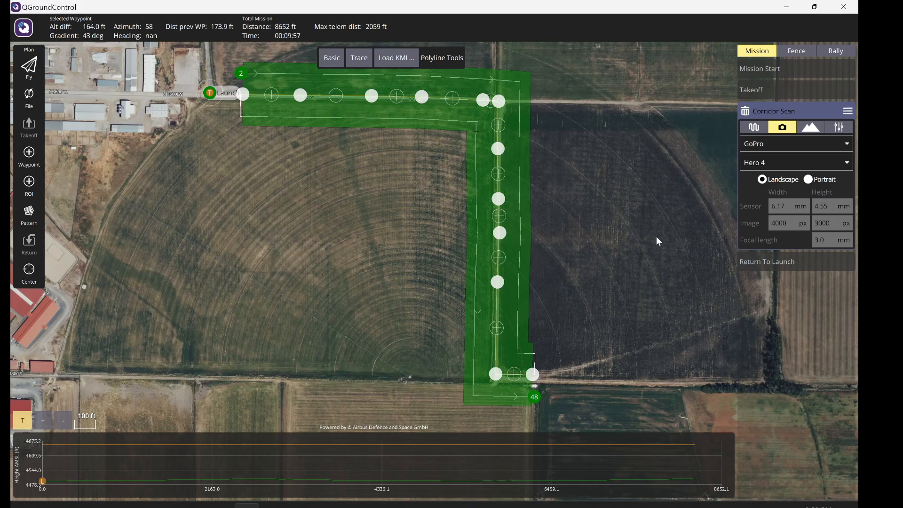
Replace the current plan with a new Survey plan and accept the default takeoff and launch positions
left_click(35, 100)
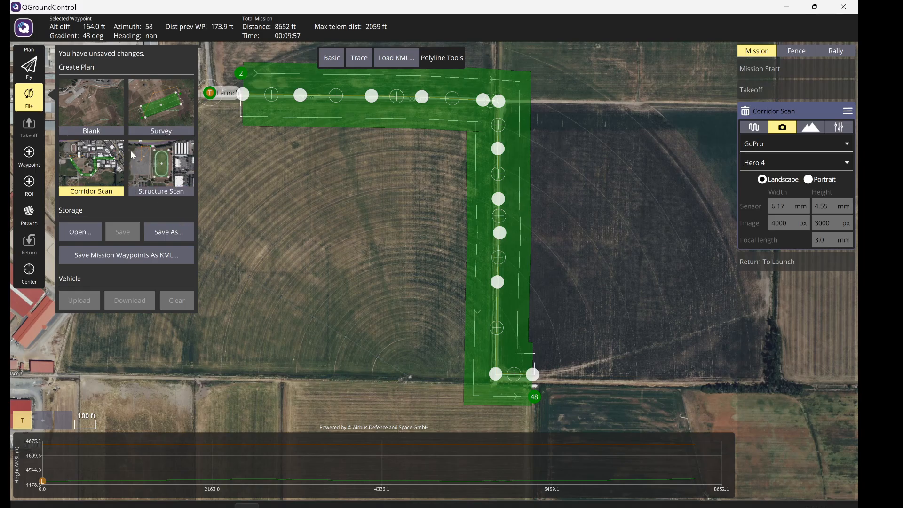
left_click(181, 126)
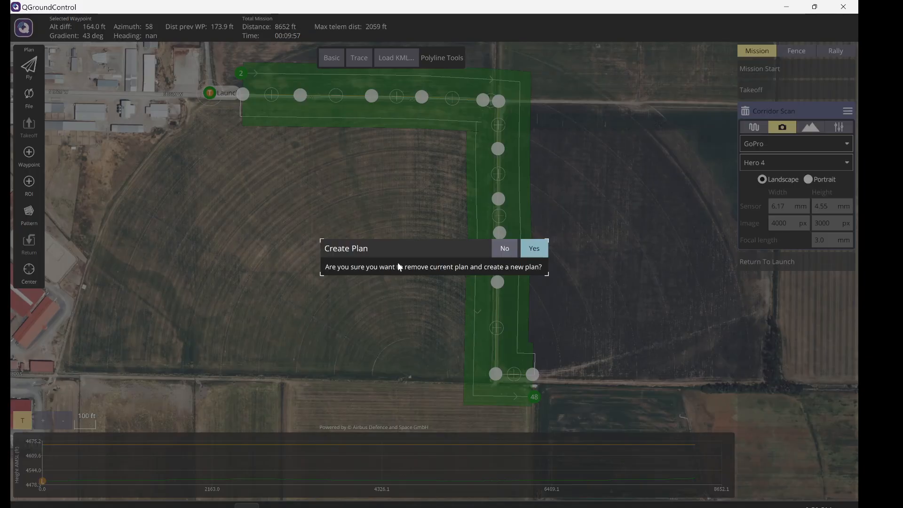
left_click(541, 247)
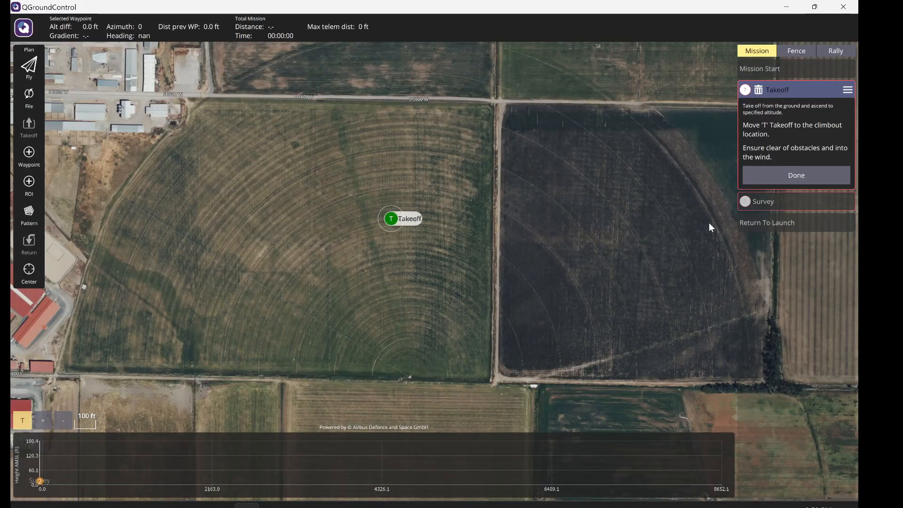
left_click(771, 180)
left_click(773, 160)
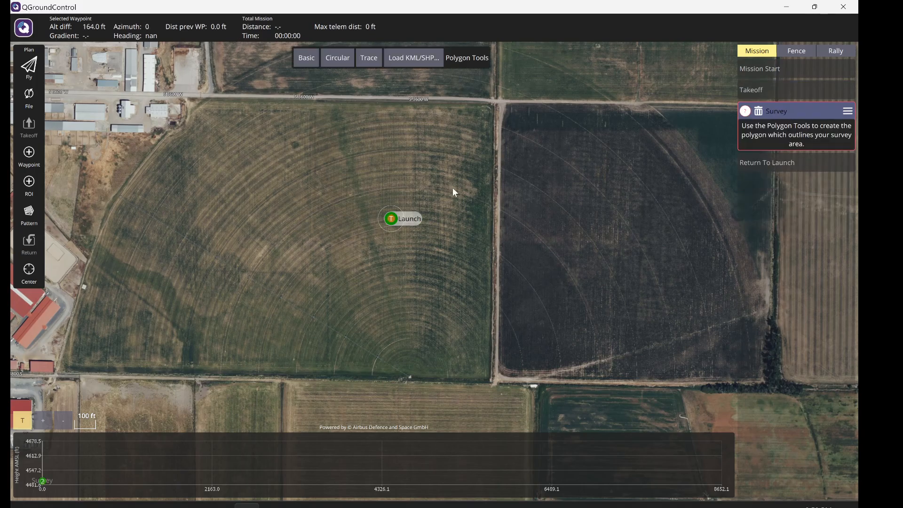
Place a circular survey area over the western crop field and set its transect angle to 42 degrees
left_click(332, 62)
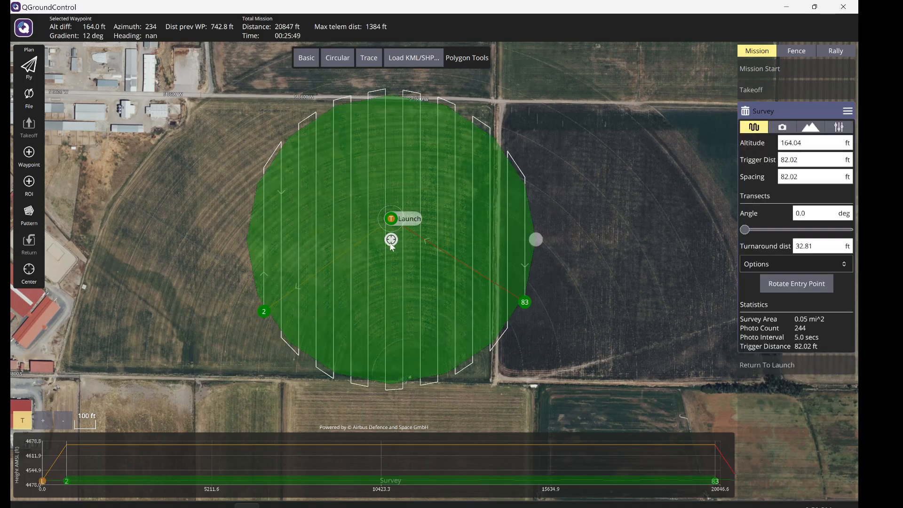
left_click_drag(391, 240, 333, 218)
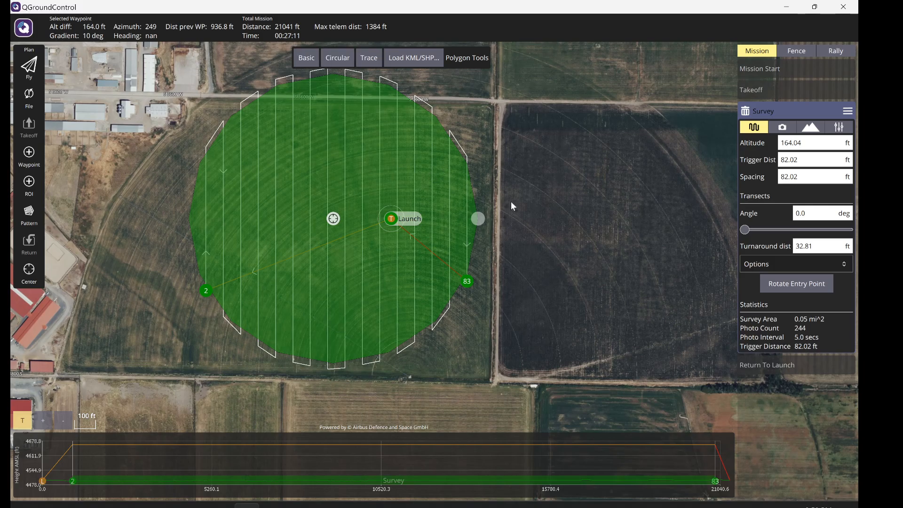
left_click_drag(751, 234, 763, 231)
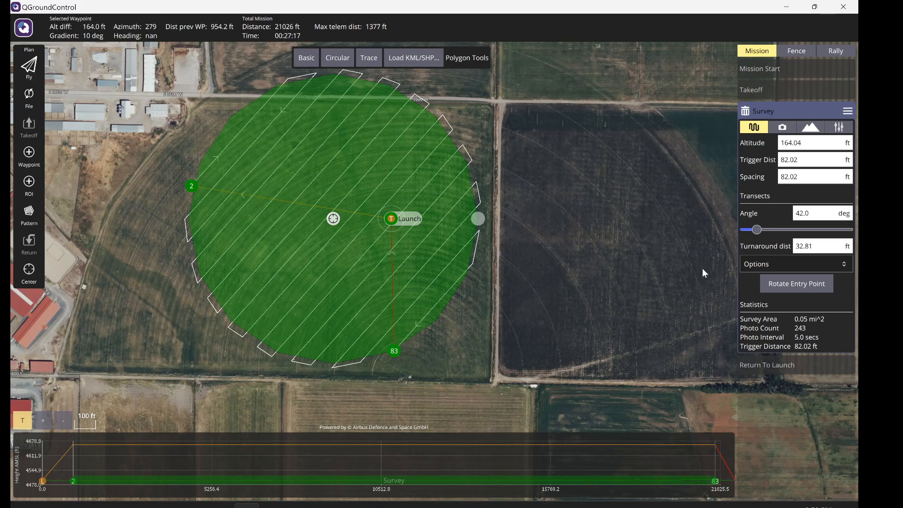
Look through the plan creation and storage options and check the Corridor Scan assignment's title in the browser
left_click(32, 99)
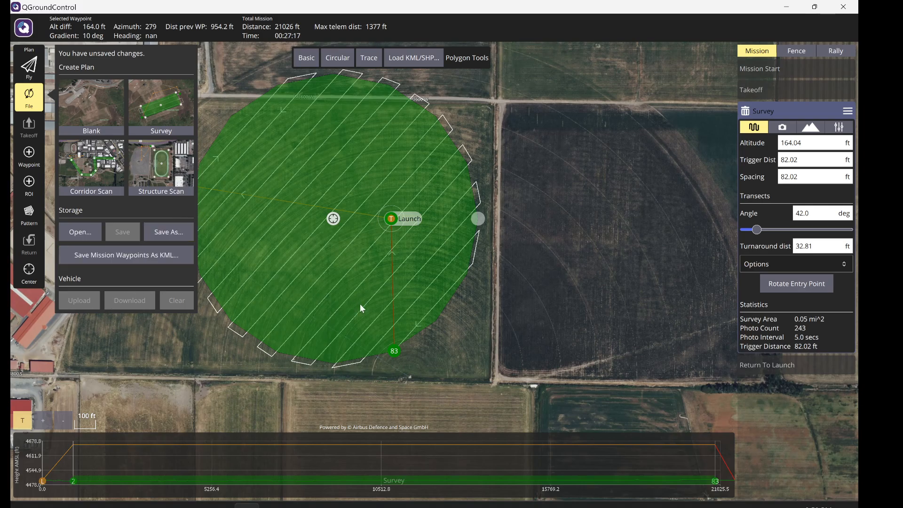
left_click(17, 95)
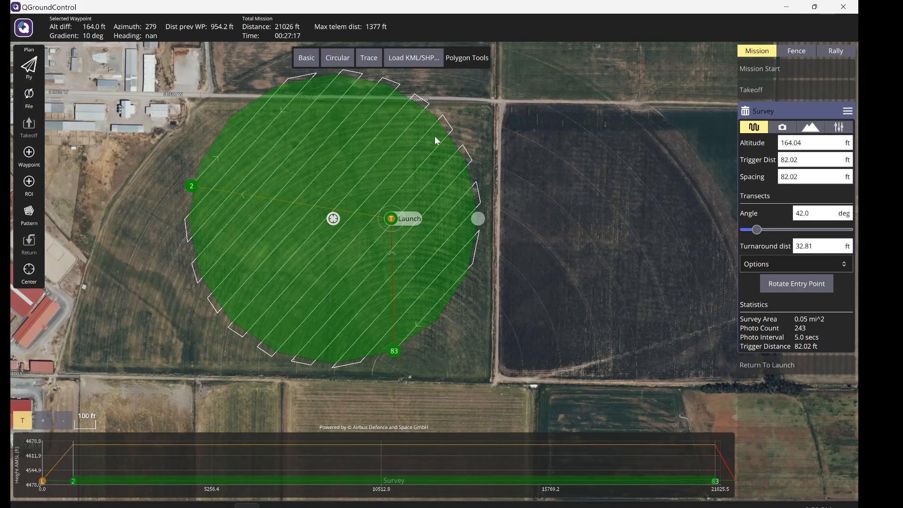
left_click_drag(553, 175, 596, 183)
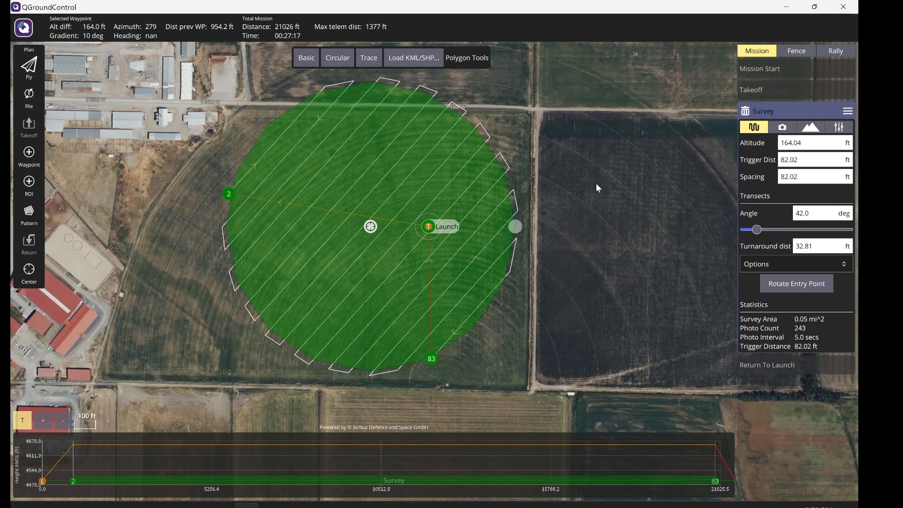
key("alt+Tab")
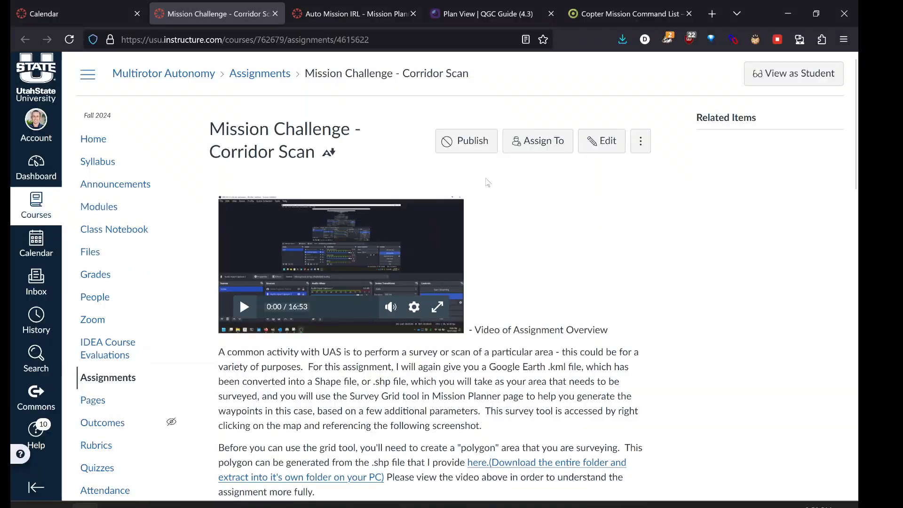
left_click_drag(316, 155, 221, 159)
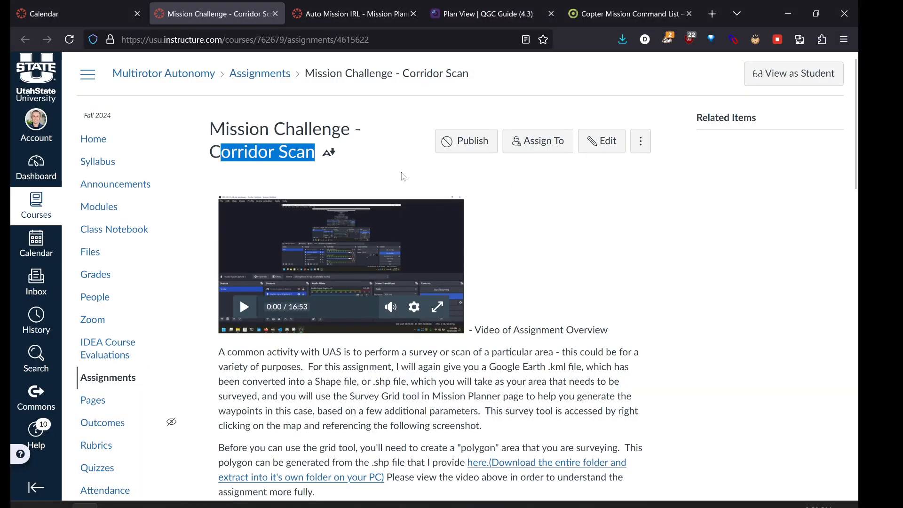
key("alt+Tab")
left_click(34, 101)
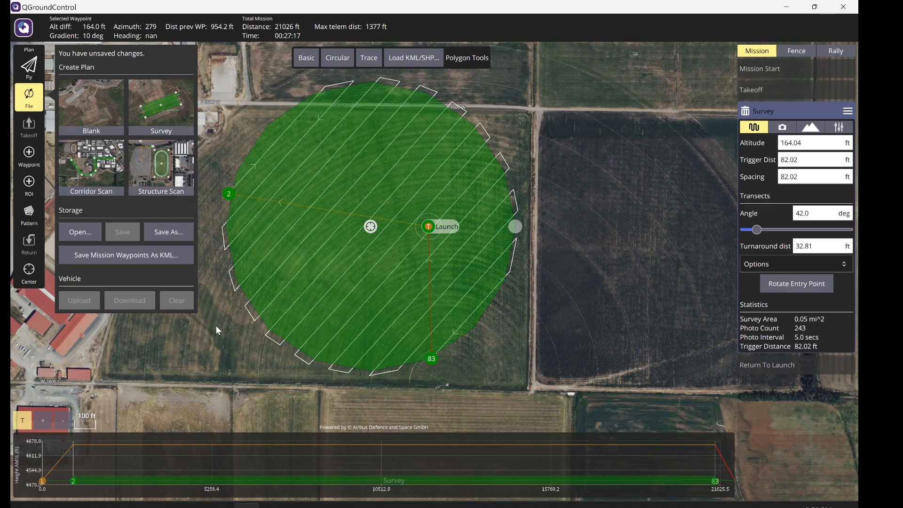
Switch to the browser and read the assignment's flight instructions and its .tlog and .bin file submission requirements
key("alt+Tab")
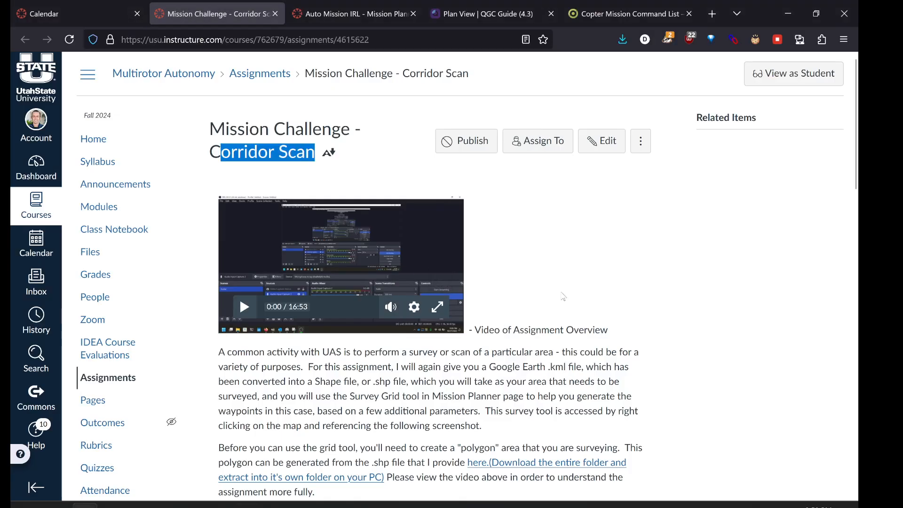
scroll(563, 296, "down", 10)
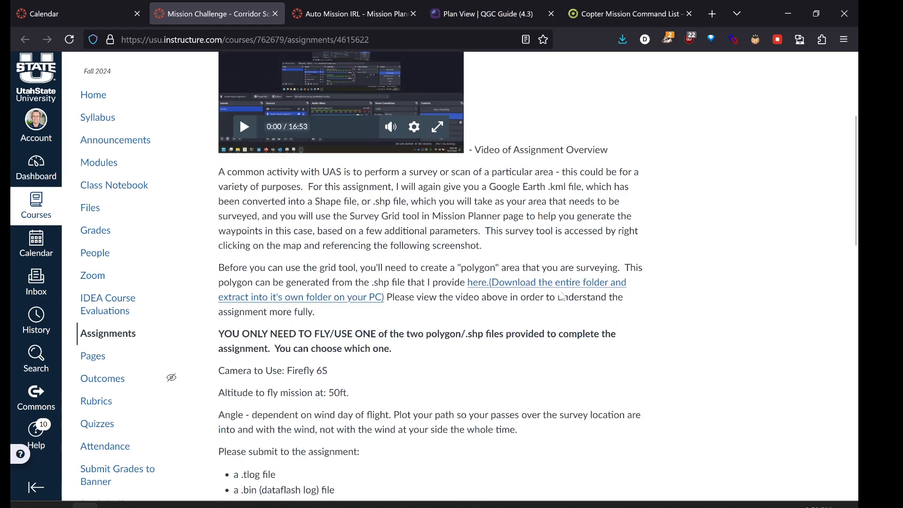
scroll(563, 296, "up", 1)
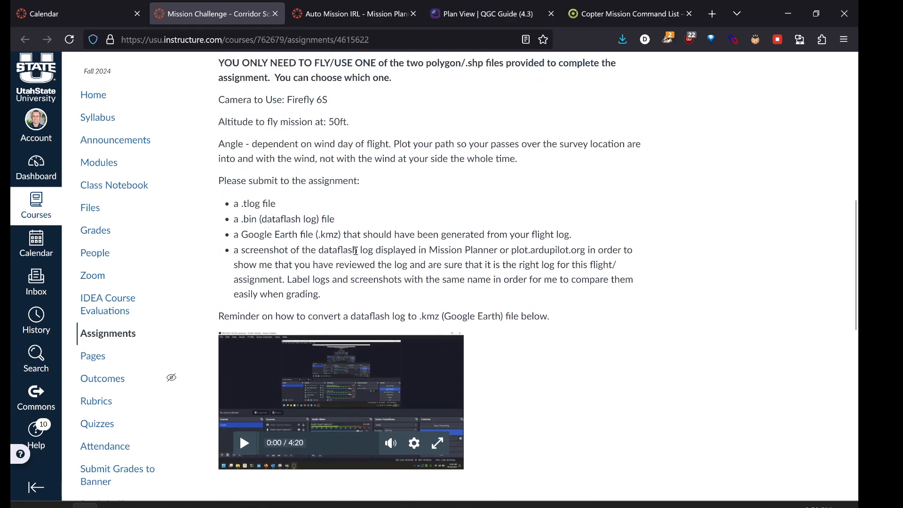
double_click(236, 203)
left_click_drag(267, 206, 350, 227)
left_click(333, 224)
left_click_drag(241, 204, 296, 207)
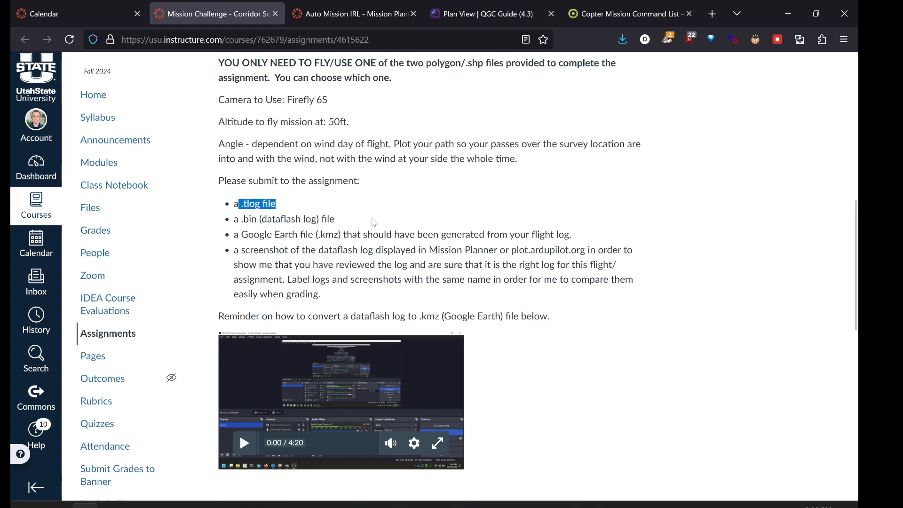
left_click_drag(339, 220, 244, 216)
left_click(313, 230)
left_click_drag(328, 221, 267, 221)
left_click(328, 228)
Read the Google Earth .kmz and dataflash log screenshot requirements and the reminder about converting the log to .kmz
left_click_drag(318, 236, 347, 235)
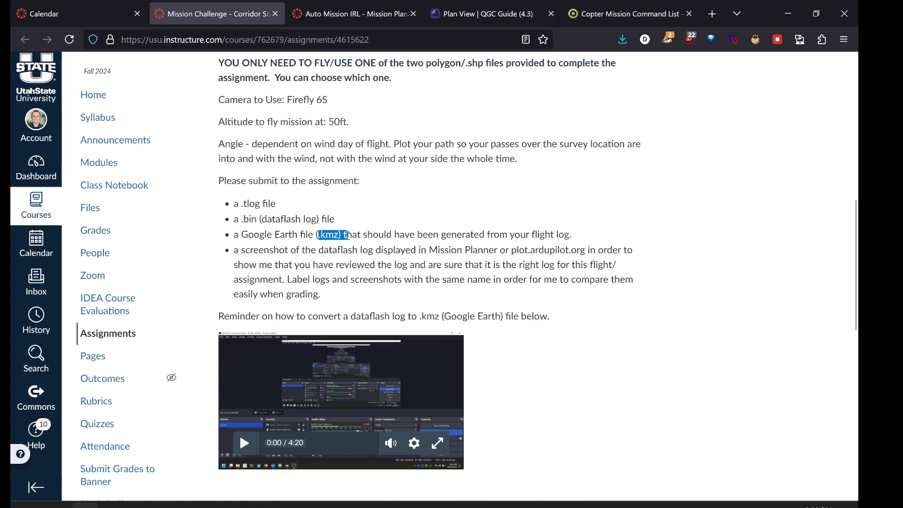
left_click(302, 232)
left_click_drag(275, 235, 370, 232)
left_click_drag(251, 250, 403, 279)
left_click(356, 274)
left_click_drag(348, 317, 485, 321)
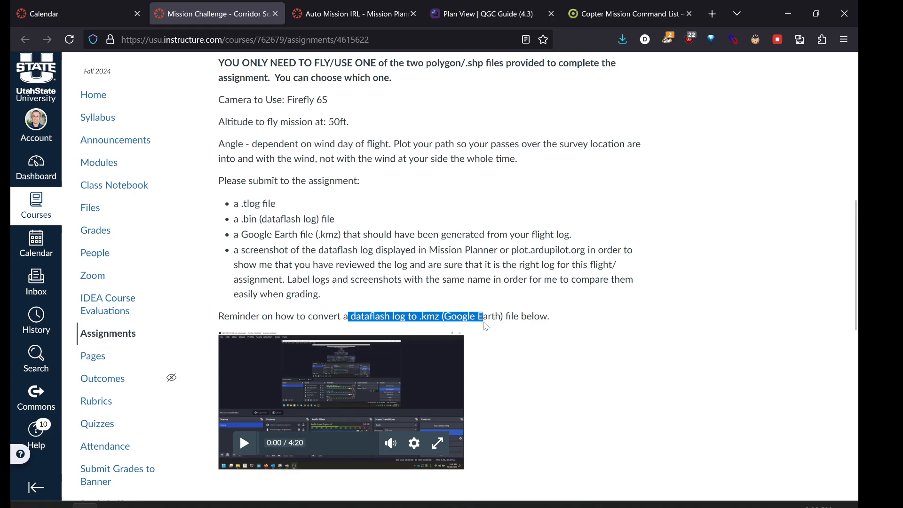
left_click(510, 320)
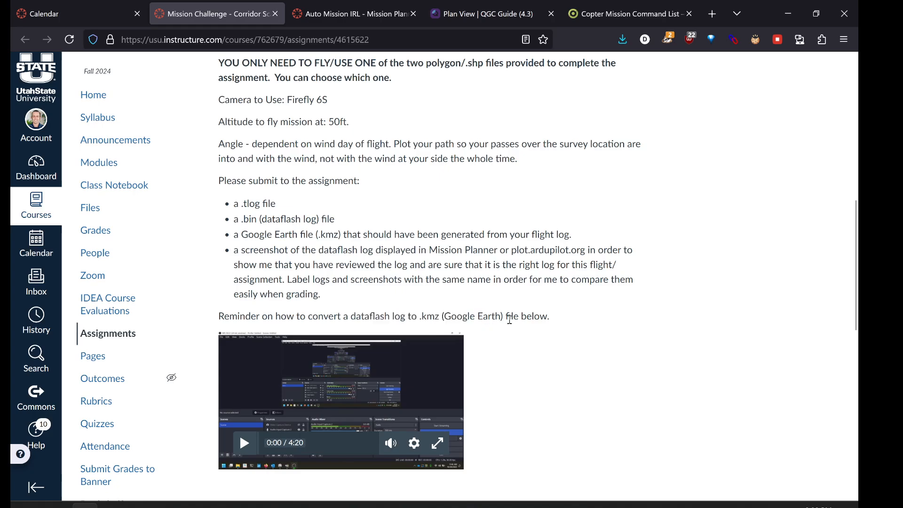
key("Home")
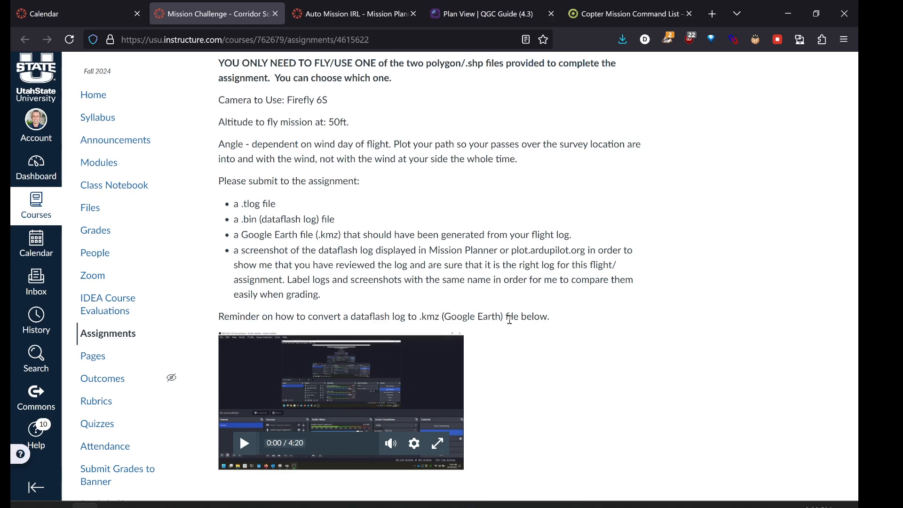